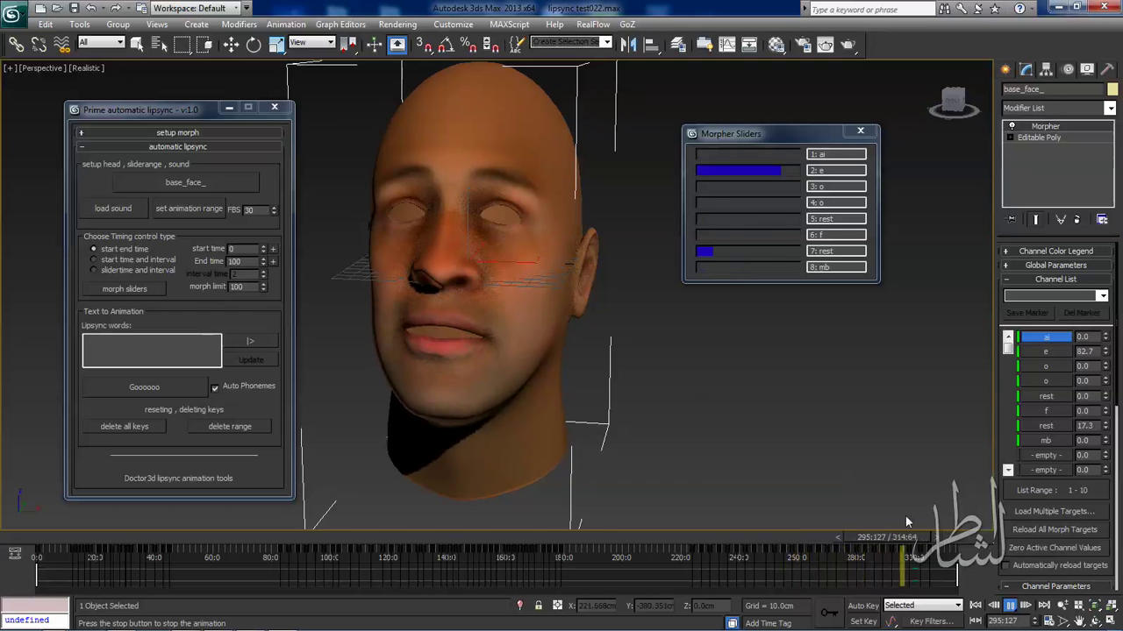
# - Stop the lip-sync playback at the last frame, 314, and switch to Select and Move
pyautogui.moveTo(912, 538); pyautogui.dragTo(962, 544)
pyautogui.press('w')
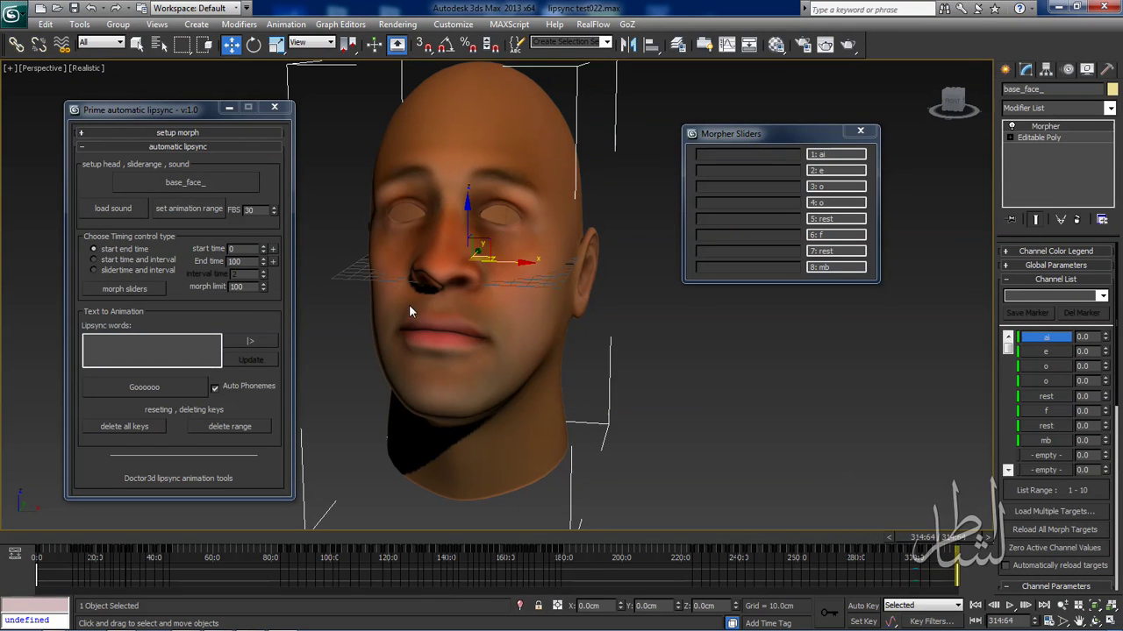
# - Close Morpher Sliders, delete all existing lip-sync keys and pick base_face_ as the head
pyautogui.click(859, 133)
pyautogui.click(129, 428)
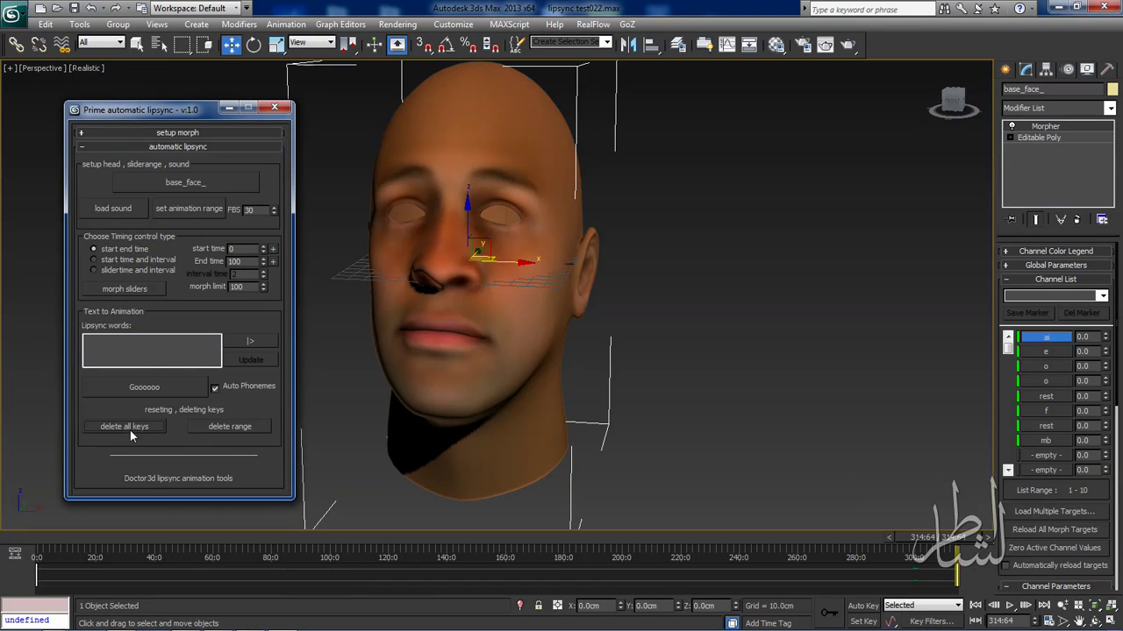
pyautogui.click(166, 191)
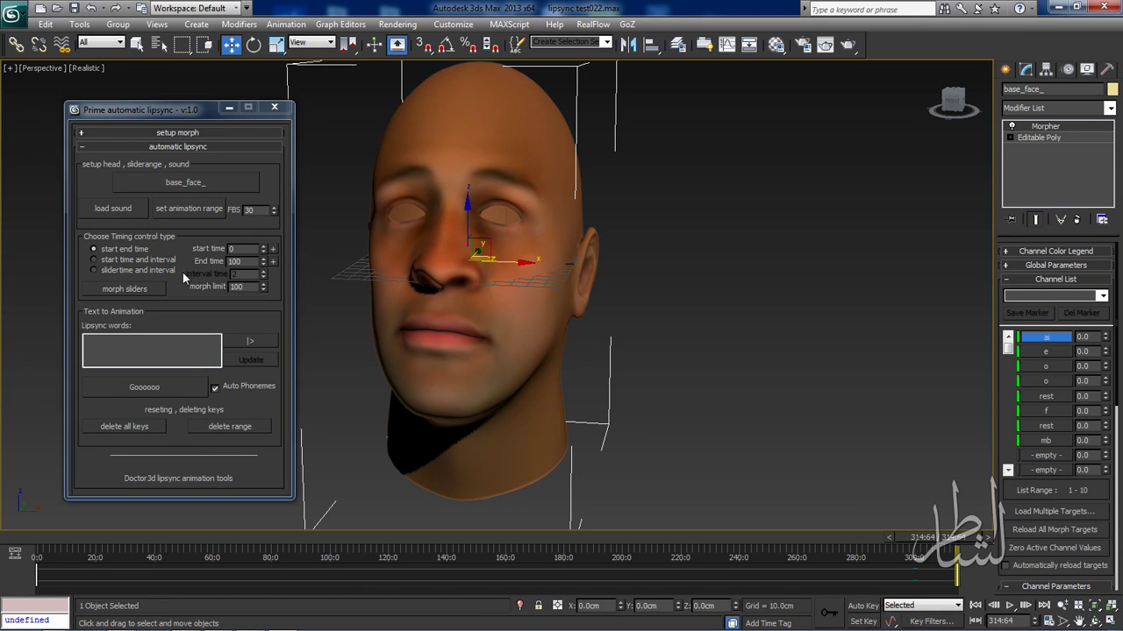
# - Set the frame rate and fit the animation range to the lip-sync timing
pyautogui.doubleClick(260, 209)
pyautogui.write('25')
pyautogui.click(197, 211)
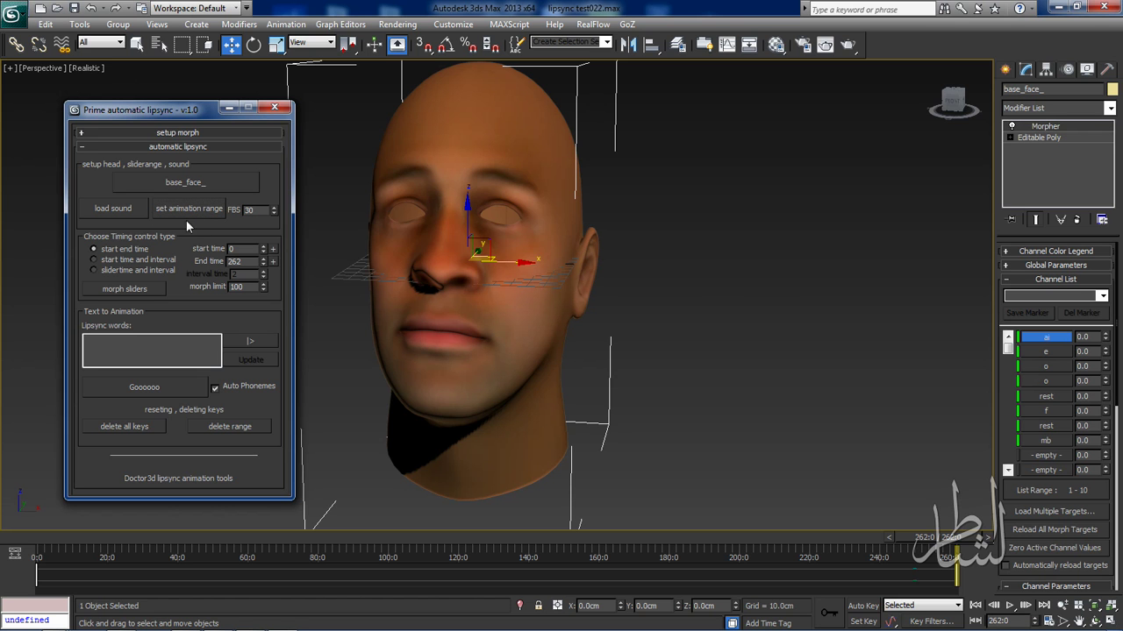
# - Load sp_test.wav as the lip-sync sound and expand the morph channel setup
pyautogui.click(132, 210)
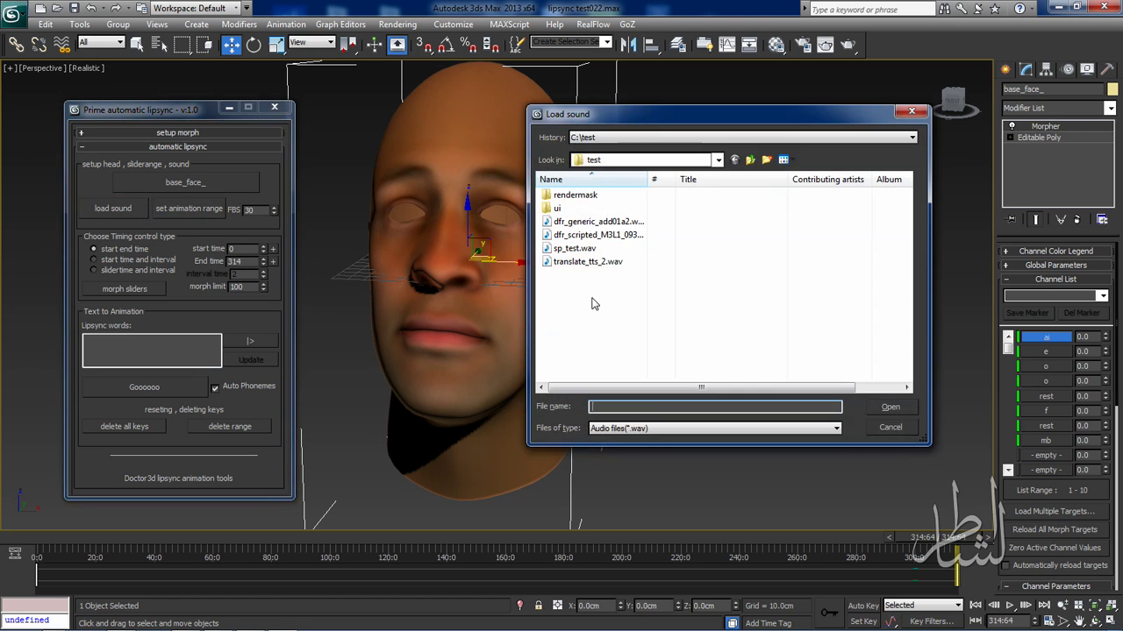
pyautogui.doubleClick(574, 249)
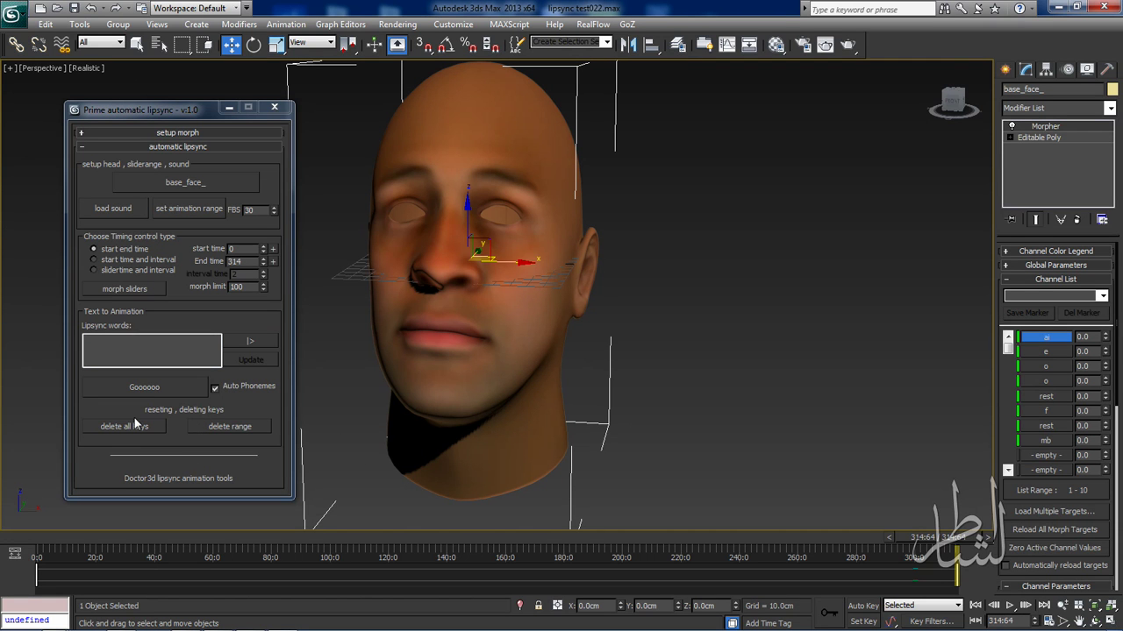
pyautogui.click(168, 134)
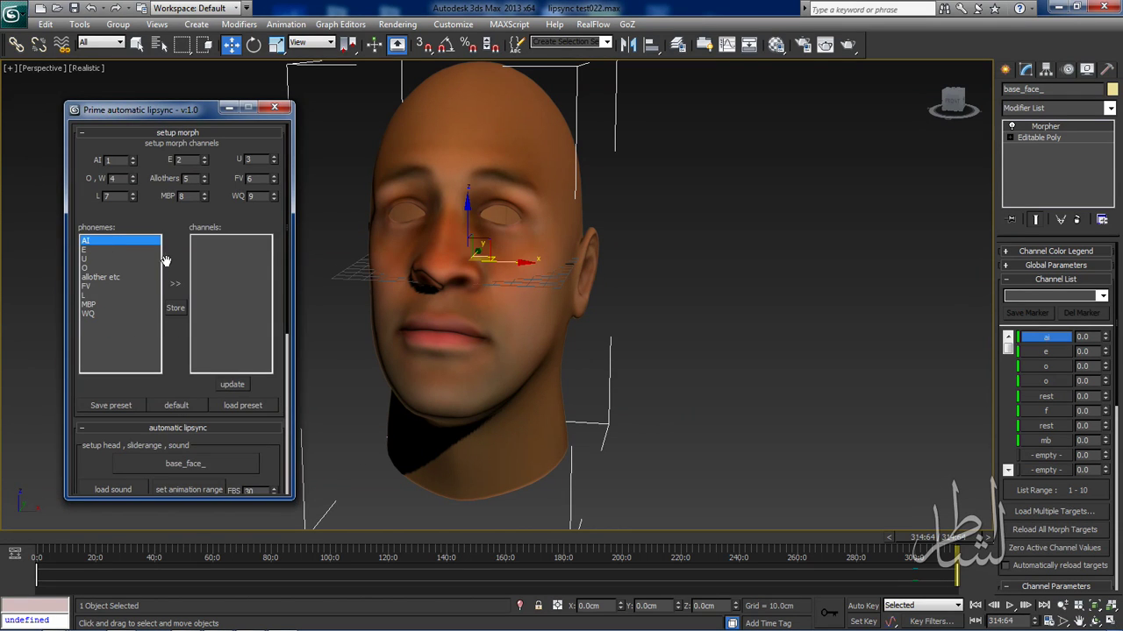
# - Fill the channel list and link E→e, U→o, O→o and allother etc→rest
pyautogui.click(232, 384)
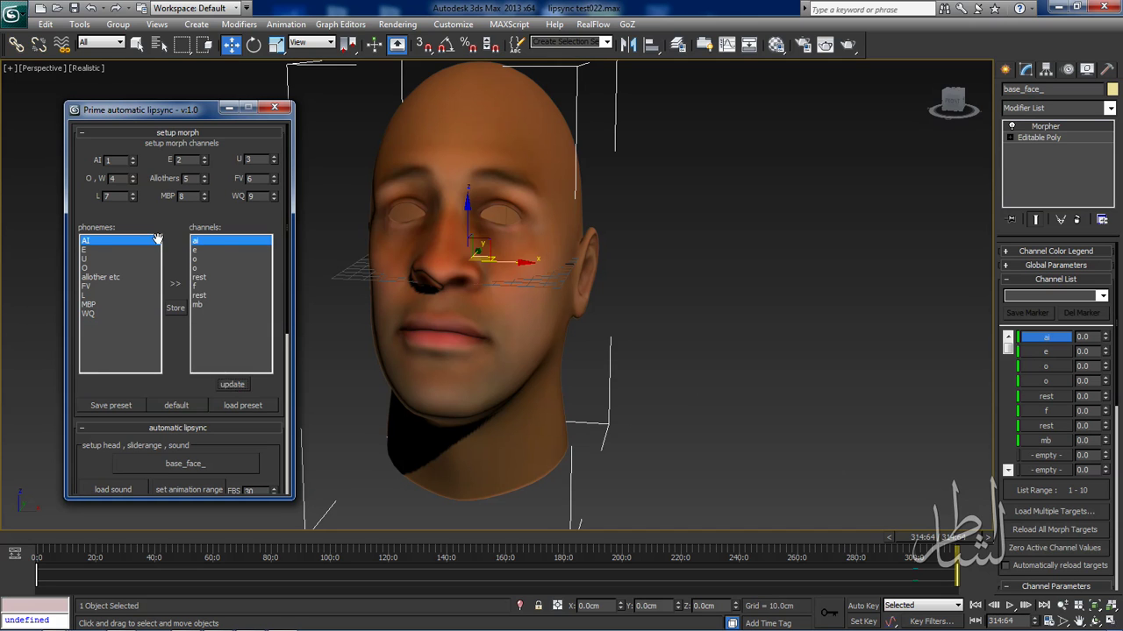
pyautogui.click(103, 251)
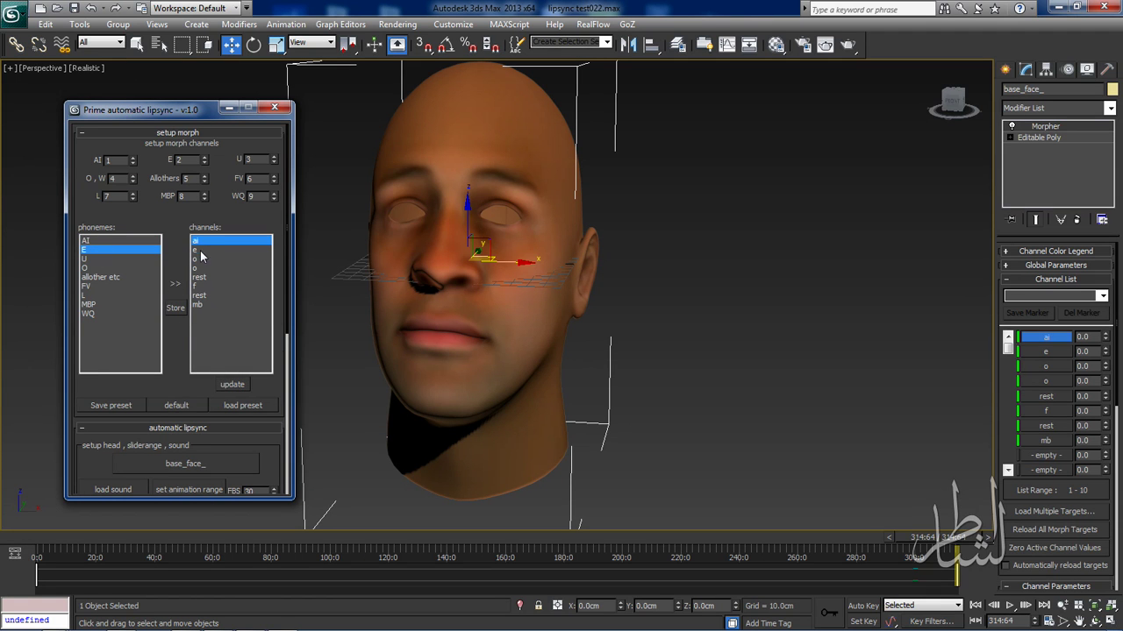
pyautogui.click(198, 250)
pyautogui.click(176, 308)
pyautogui.click(101, 259)
pyautogui.click(202, 261)
pyautogui.click(175, 308)
pyautogui.click(101, 268)
pyautogui.click(202, 267)
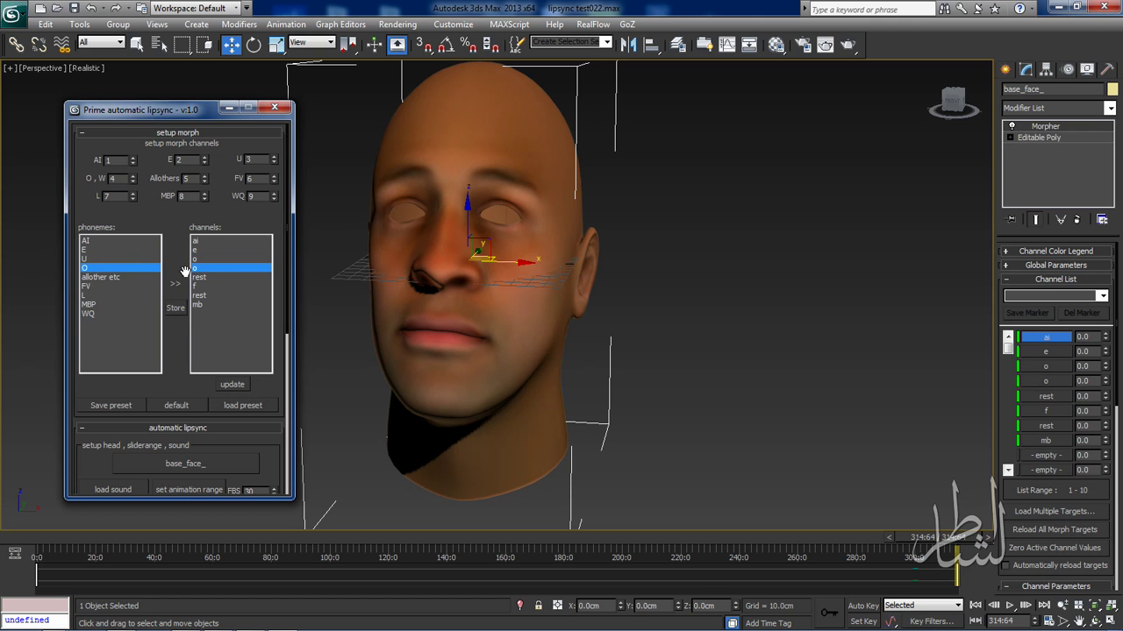
pyautogui.click(175, 308)
pyautogui.click(112, 277)
pyautogui.click(204, 277)
pyautogui.click(175, 309)
# - Link FV→f, L→rest, MBP→mb and WQ→o on channel 4
pyautogui.click(110, 287)
pyautogui.click(211, 286)
pyautogui.click(175, 309)
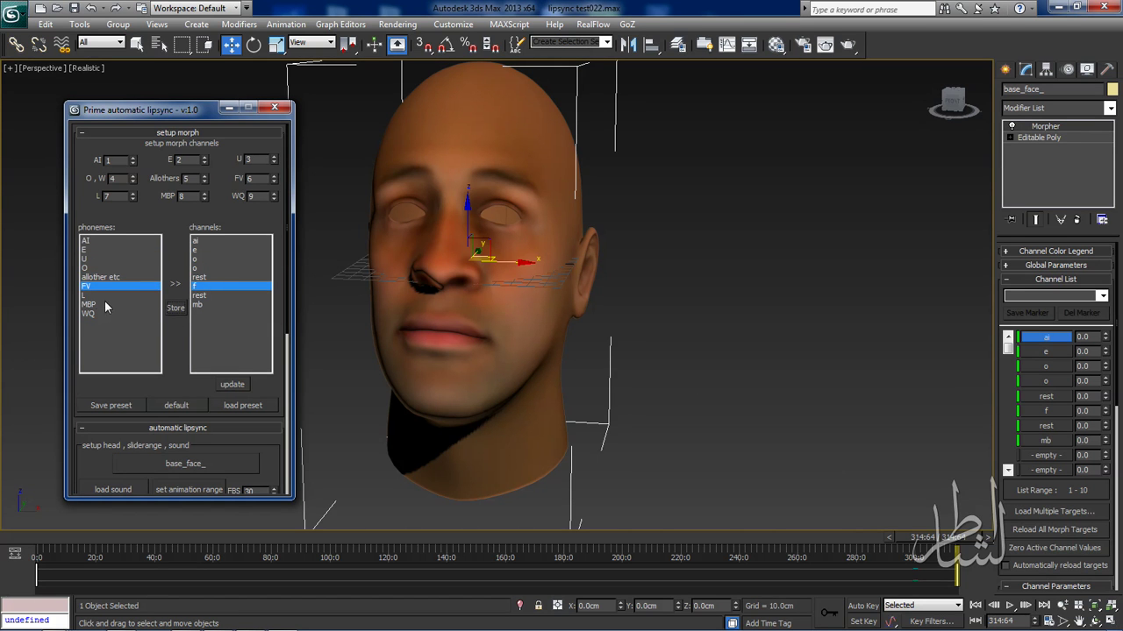
pyautogui.click(96, 295)
pyautogui.click(211, 296)
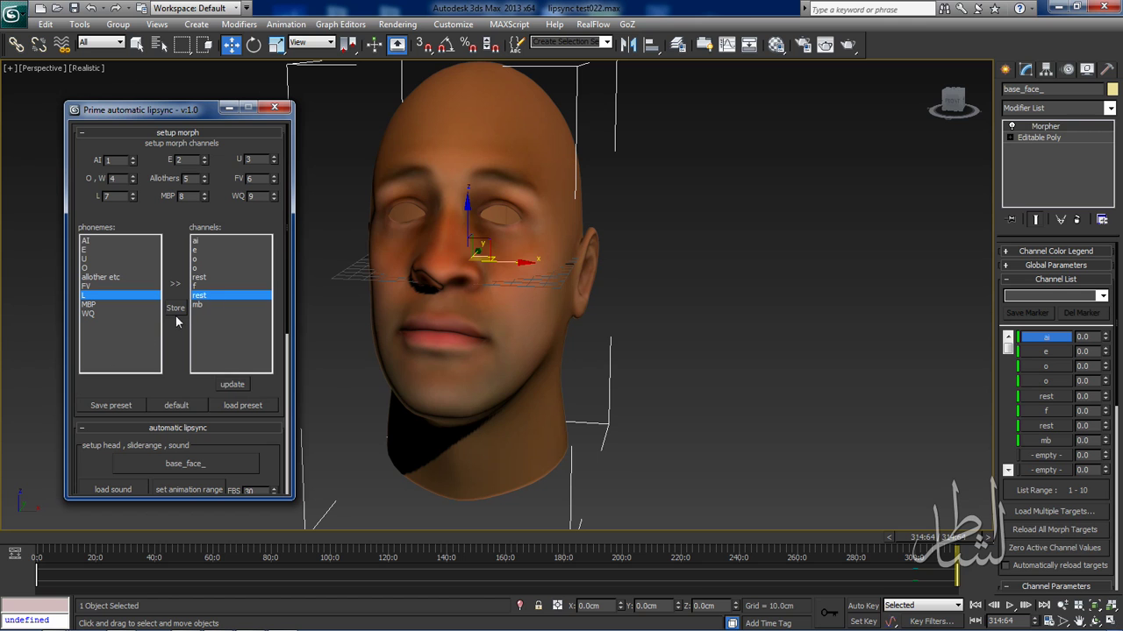
pyautogui.click(94, 305)
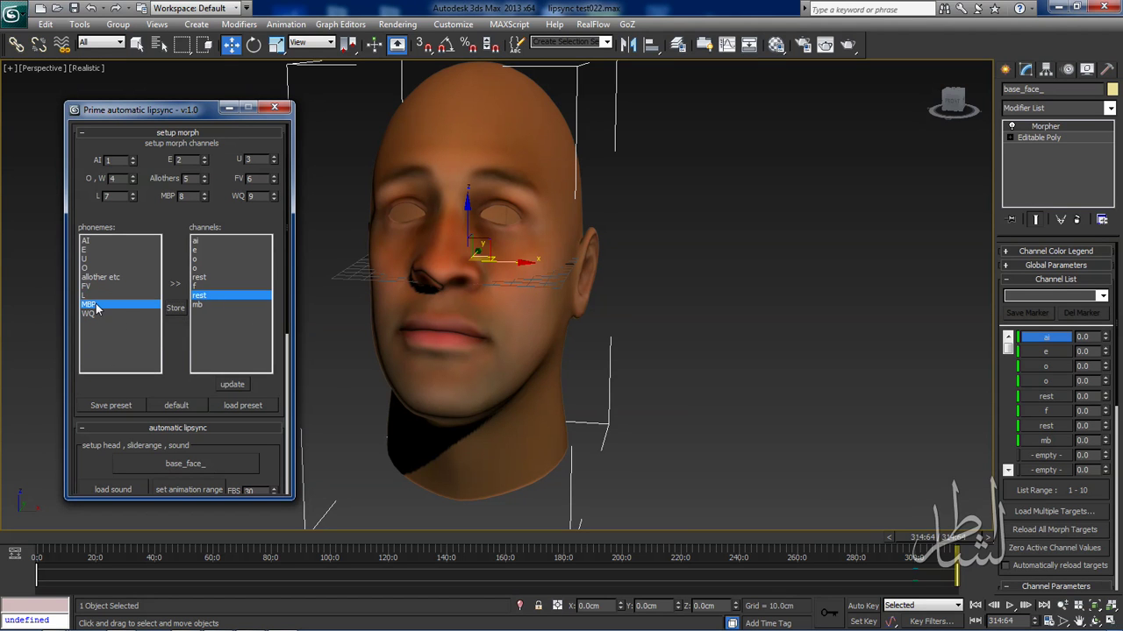
pyautogui.click(200, 305)
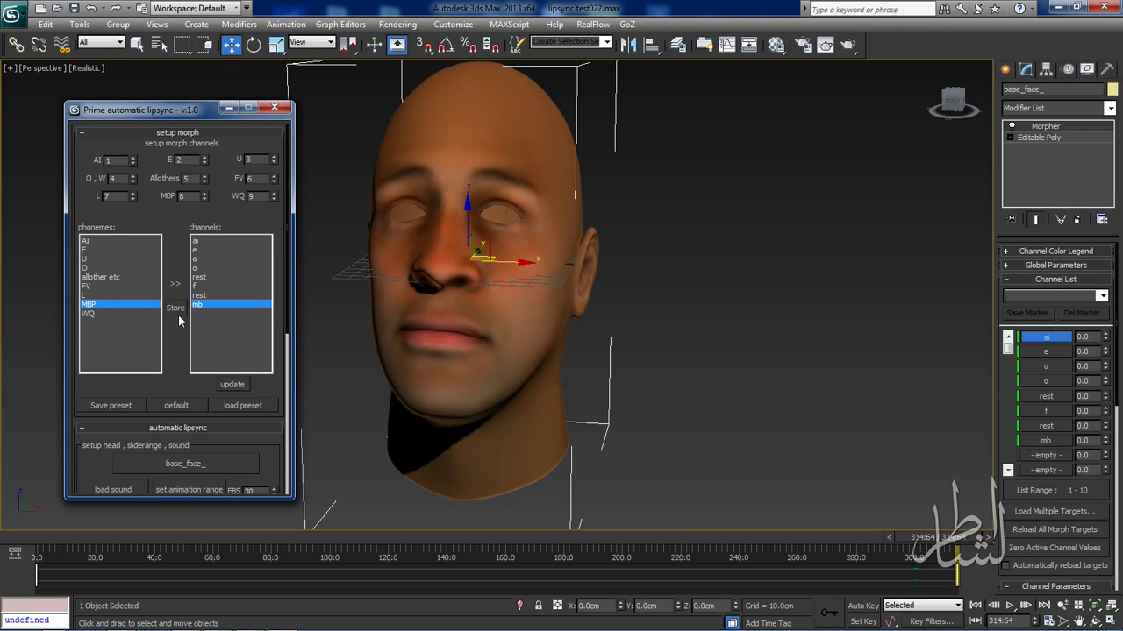
pyautogui.click(99, 314)
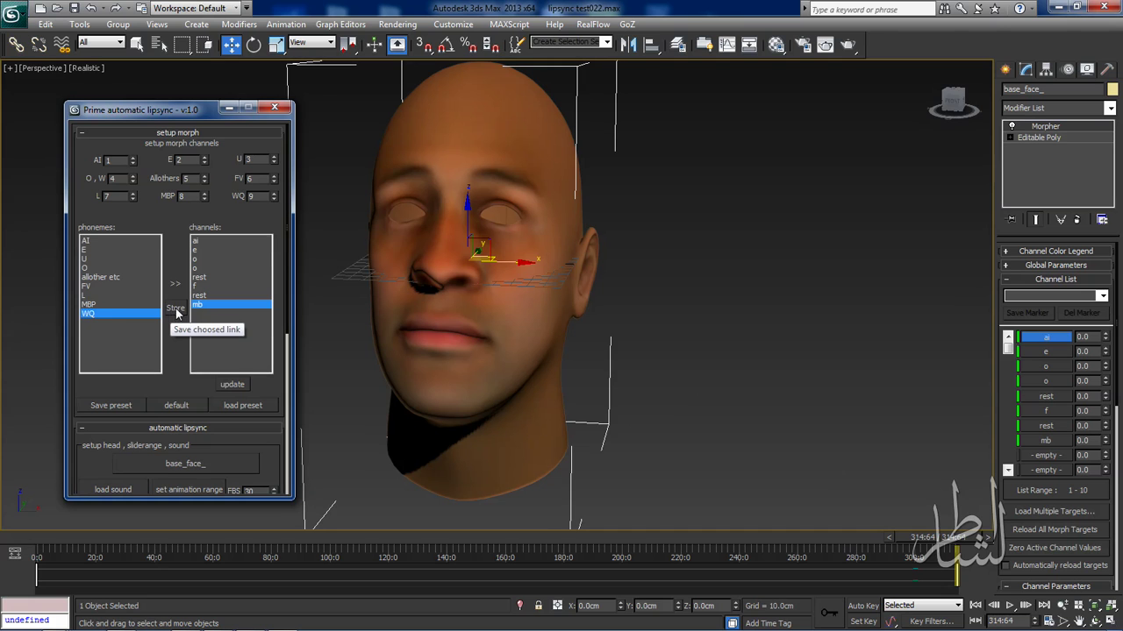
pyautogui.click(107, 305)
pyautogui.click(103, 314)
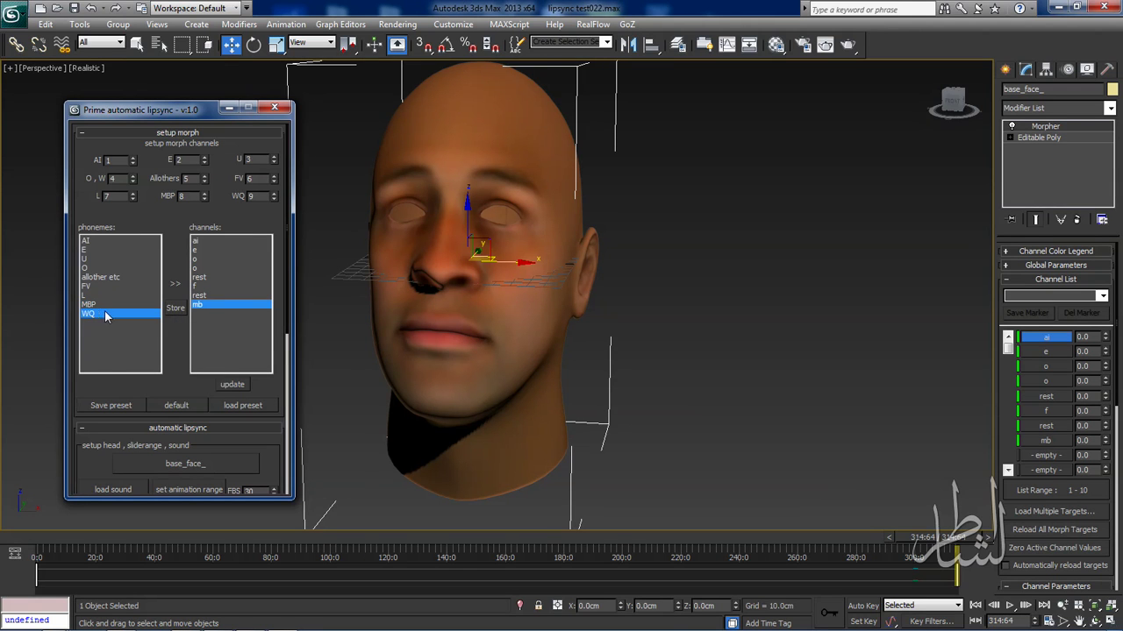
pyautogui.click(204, 267)
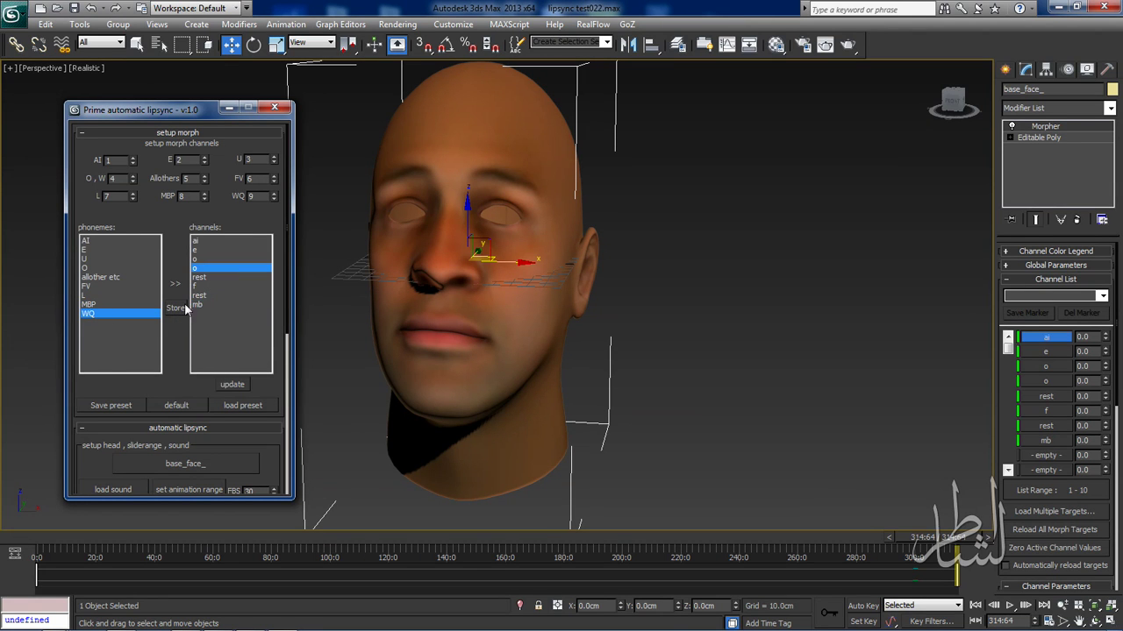
# - Save the phoneme-to-channel mapping as preset Prime1sttest_
pyautogui.click(123, 405)
pyautogui.write('Prime')
pyautogui.write('_1st')
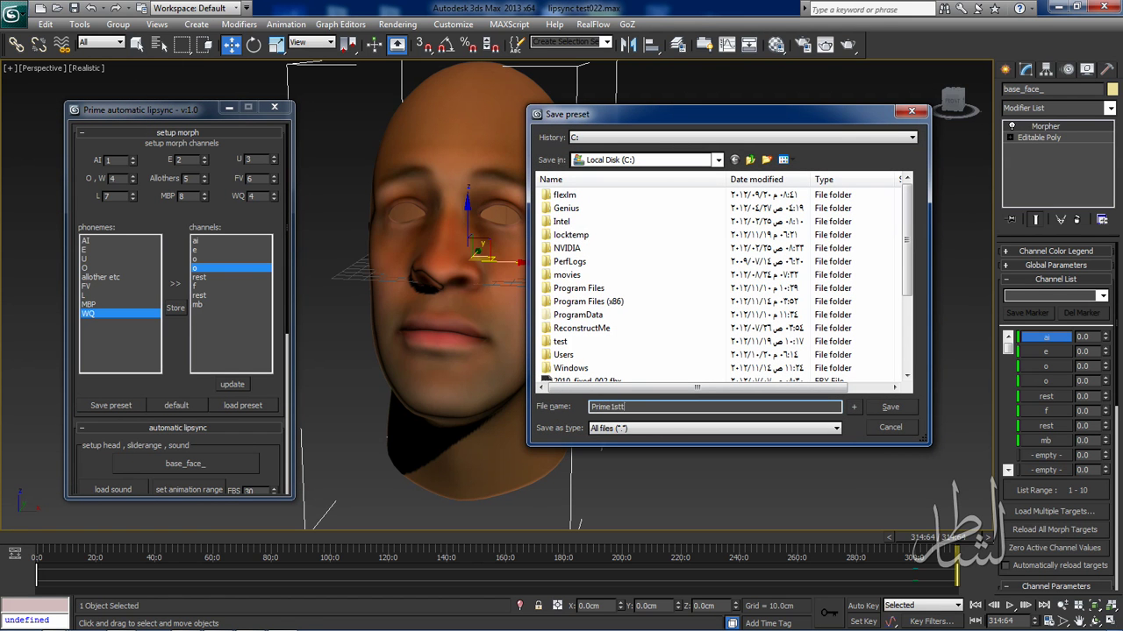
pyautogui.press('Return')
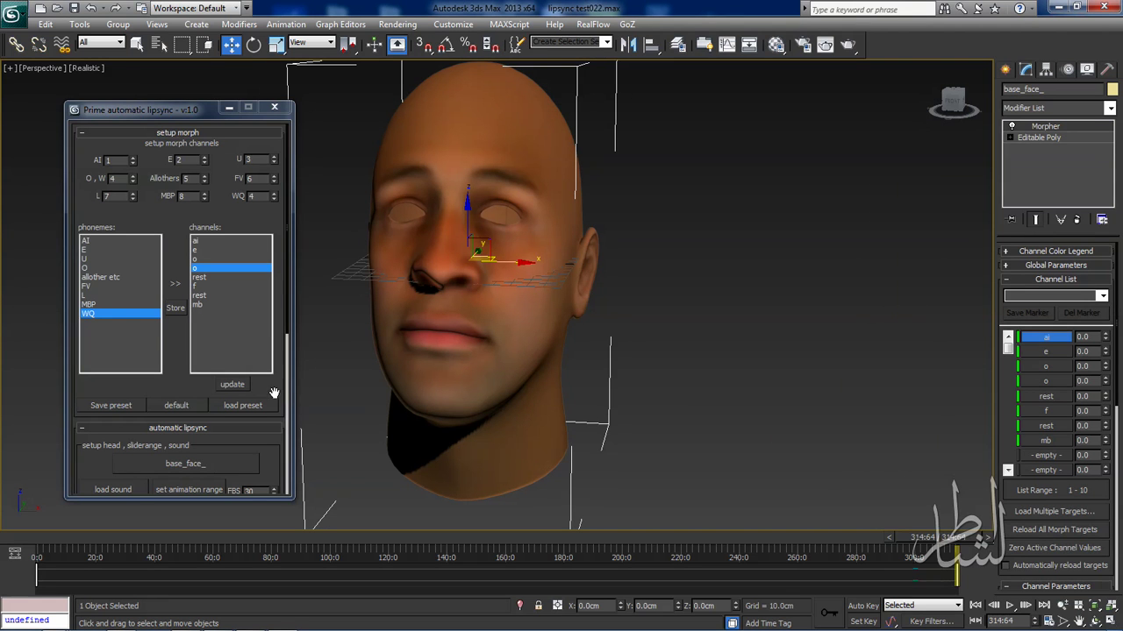
# - Browse the available preset files, then close the load dialog without loading
pyautogui.click(266, 407)
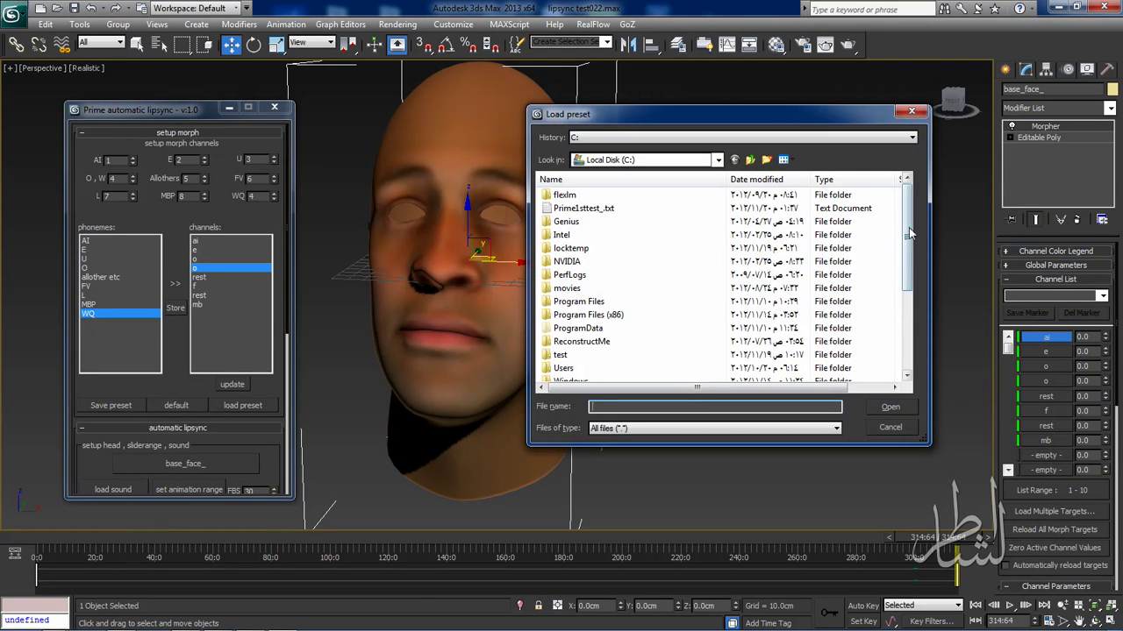
pyautogui.click(906, 368)
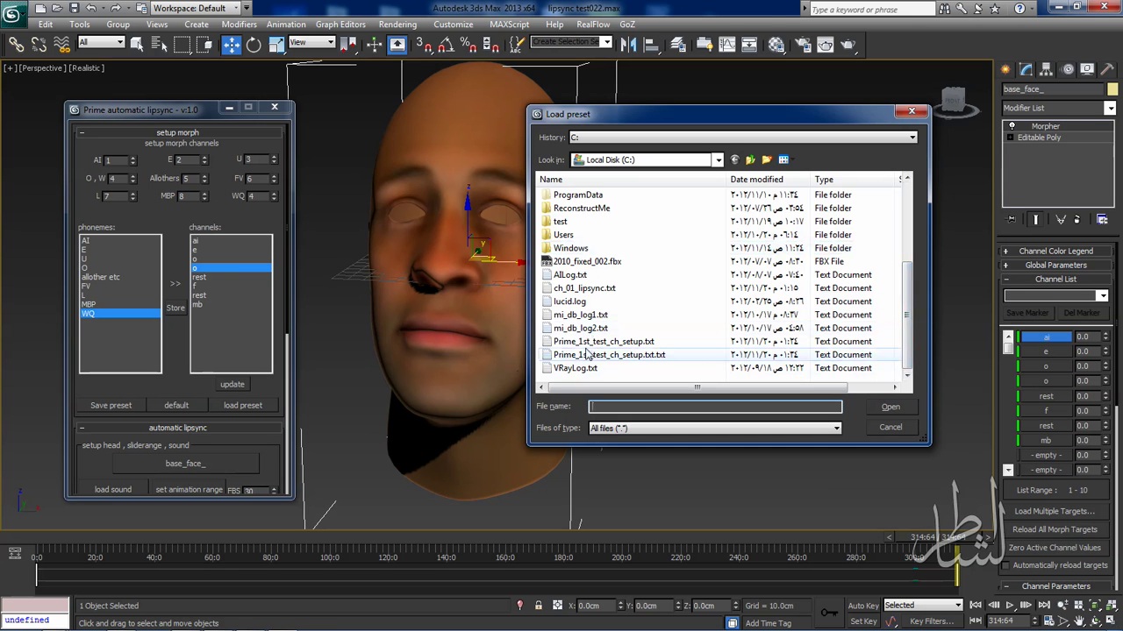
pyautogui.click(909, 113)
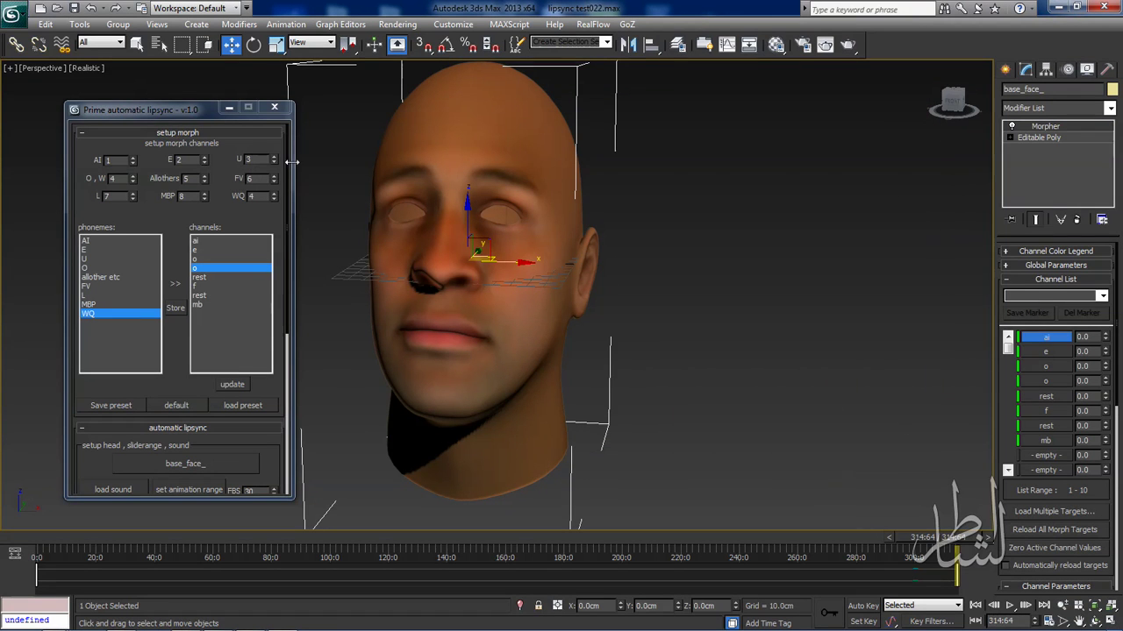
pyautogui.moveTo(277, 161); pyautogui.dragTo(277, 114)
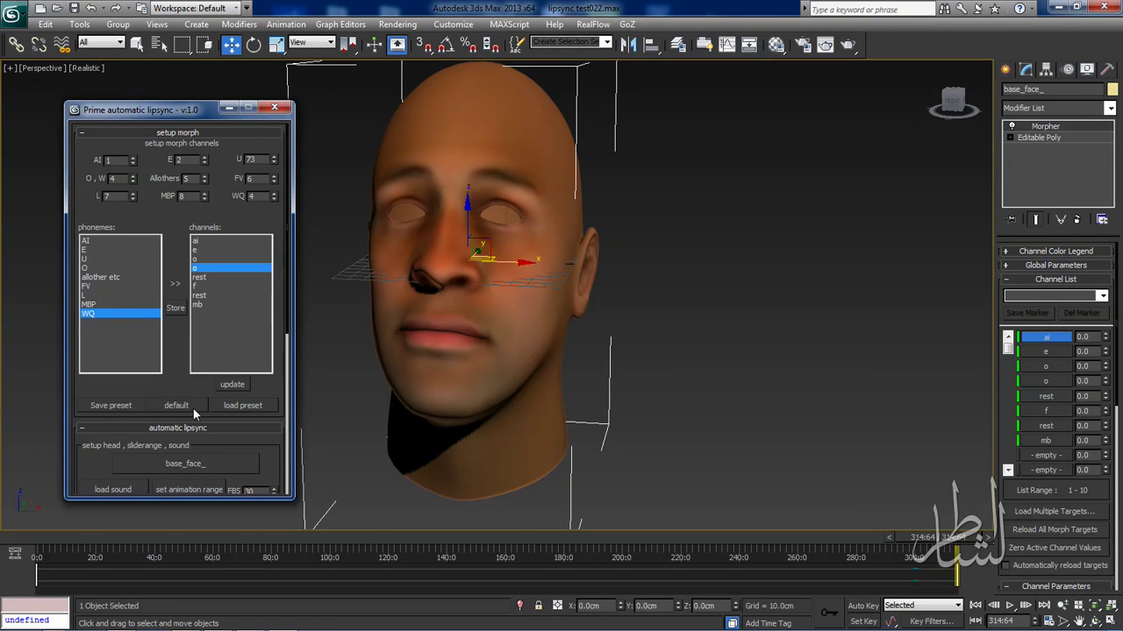
# - Load the saved Prime1sttest_ preset so WQ returns to channel 4, then collapse setup morph
pyautogui.click(245, 407)
pyautogui.scroll(-4, 864, 263)
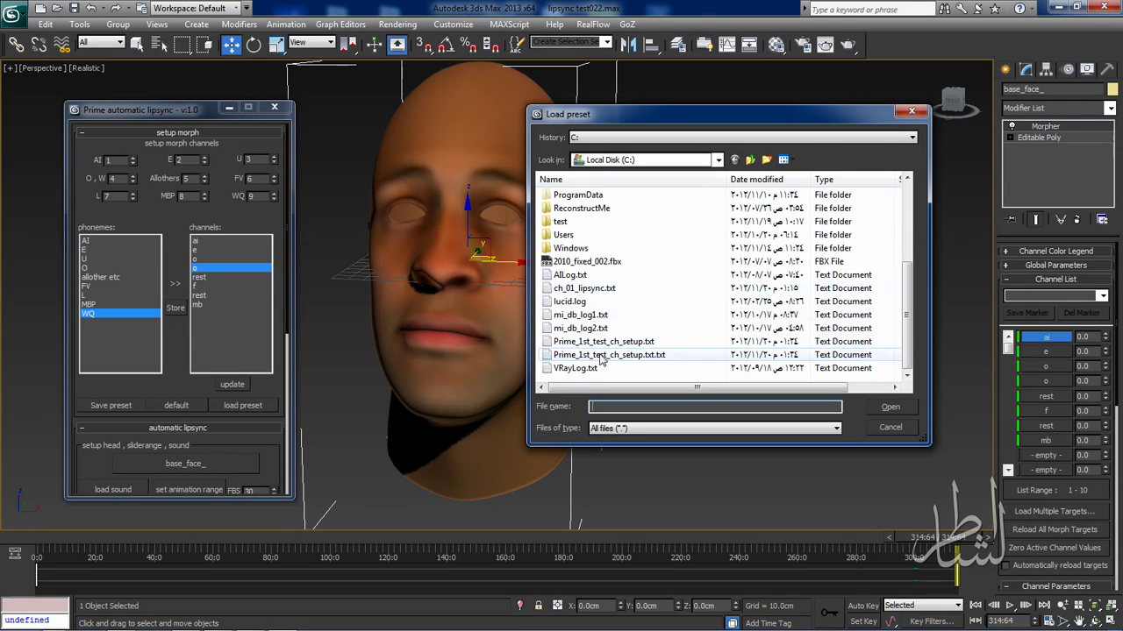
pyautogui.click(597, 343)
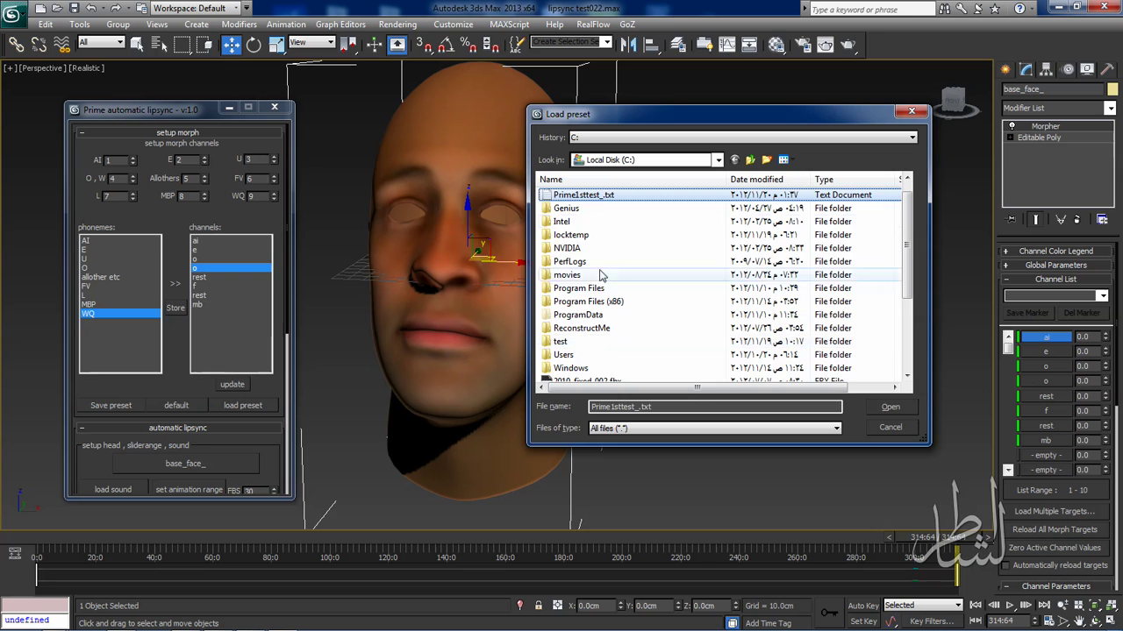
pyautogui.doubleClick(600, 196)
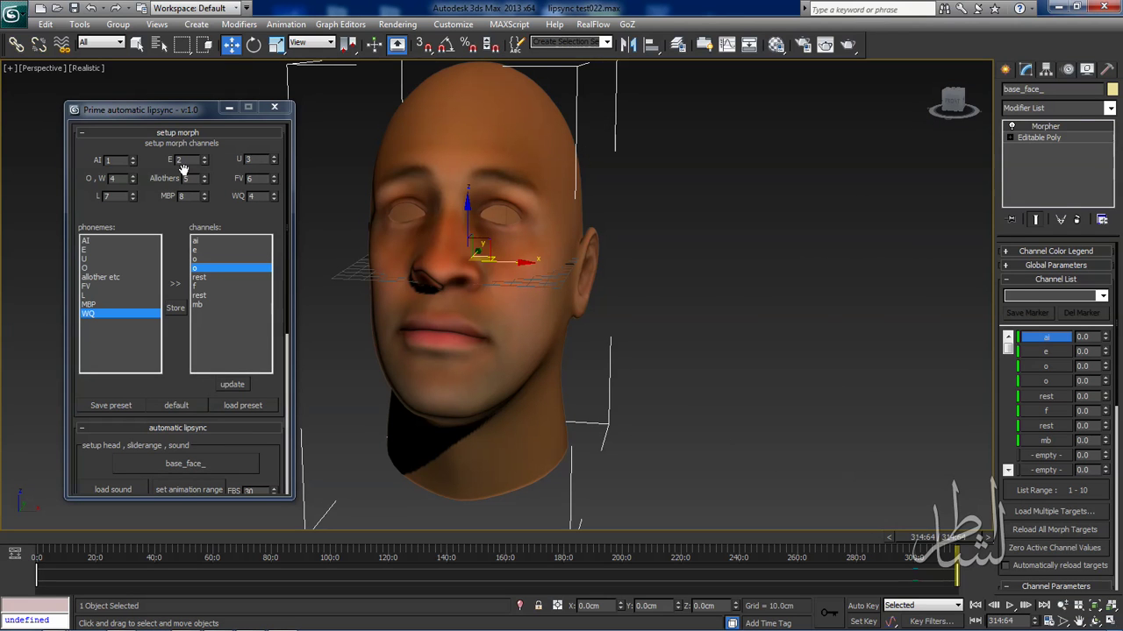
pyautogui.click(184, 133)
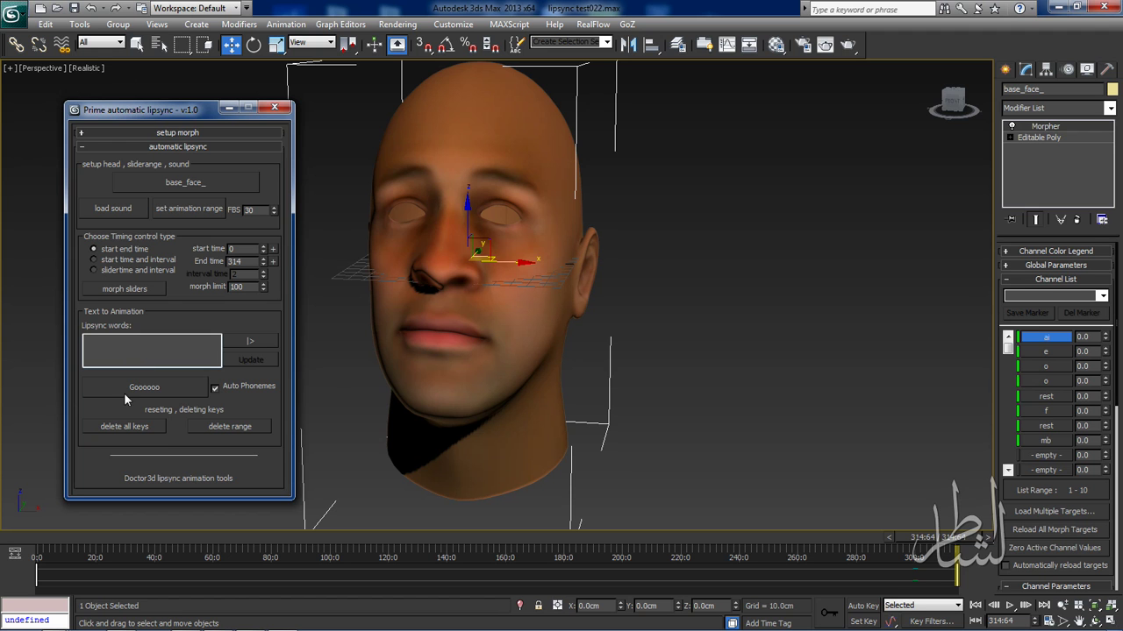
# - Set the lipsync start time to frame 10
pyautogui.click(1009, 605)
pyautogui.moveTo(116, 543); pyautogui.dragTo(71, 544)
pyautogui.press('w')
pyautogui.click(273, 249)
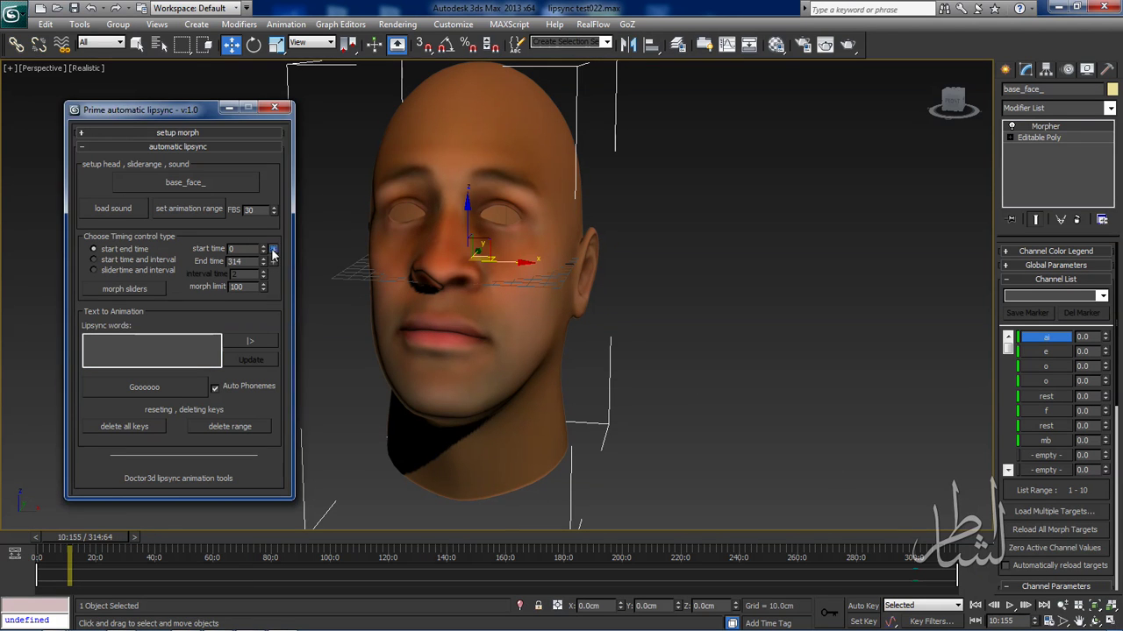
# - Set the end time to frame 44, rewind to frame 0 and enter 'theonlyreason' as lipsync words
pyautogui.moveTo(105, 535)
pyautogui.mouseDown()
pyautogui.moveTo(234, 547)
pyautogui.moveTo(147, 546)
pyautogui.moveTo(186, 547)
pyautogui.mouseUp()
pyautogui.press('w')
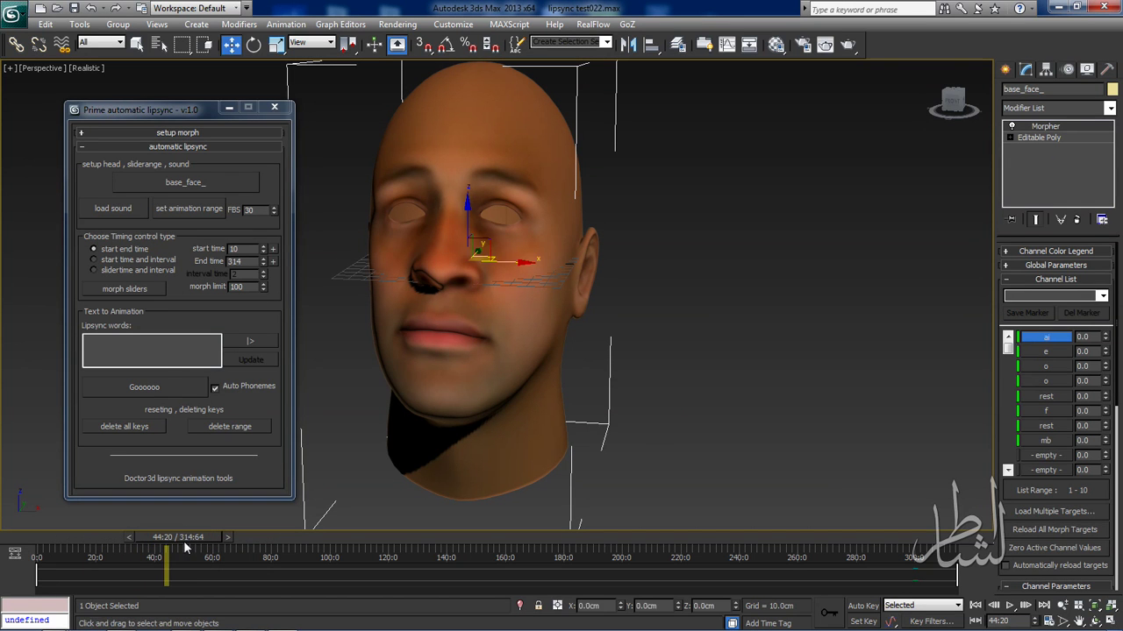
pyautogui.click(210, 285)
pyautogui.click(272, 261)
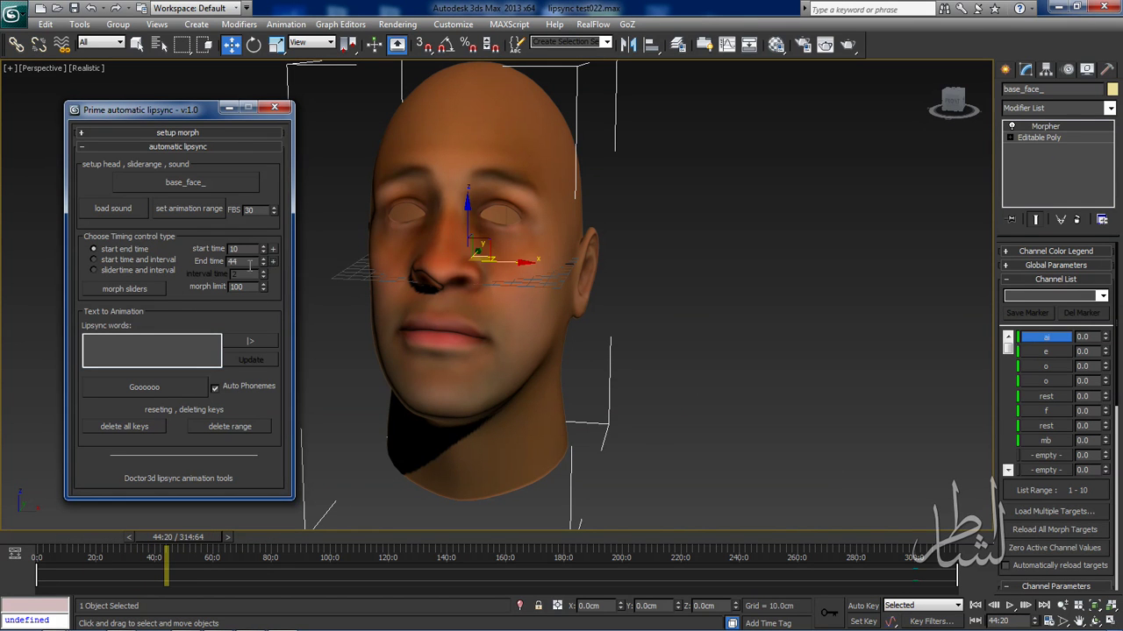
pyautogui.moveTo(174, 537); pyautogui.dragTo(13, 547)
pyautogui.click(133, 350)
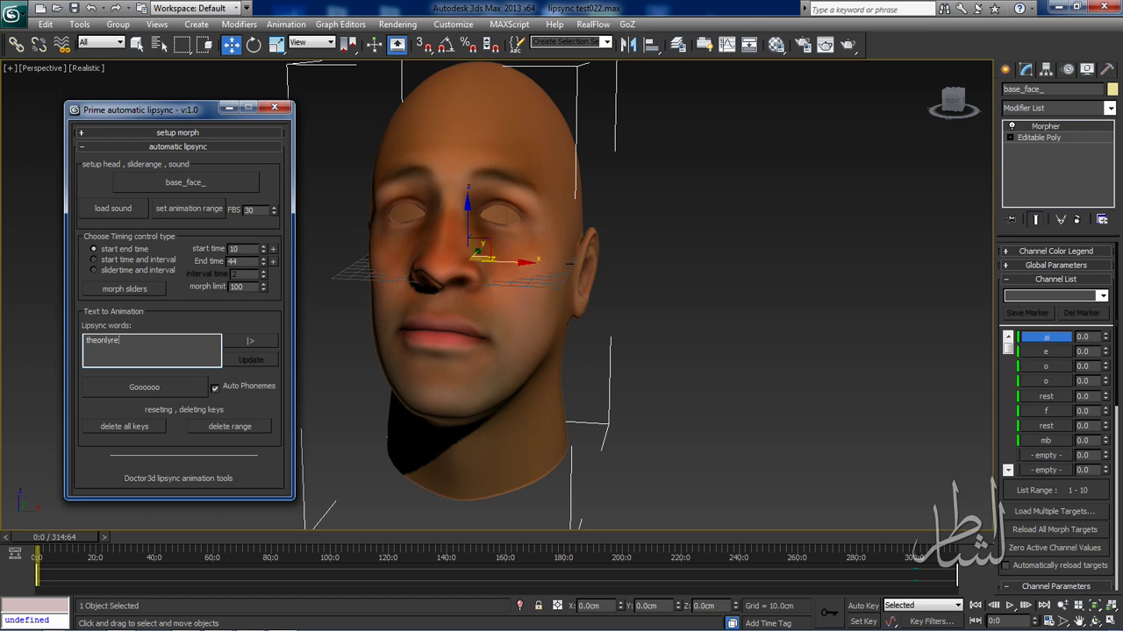
# - Generate keys for 'theonlyreason', select them and play the result from the start
pyautogui.click(131, 387)
pyautogui.moveTo(73, 537); pyautogui.dragTo(184, 543)
pyautogui.press('w')
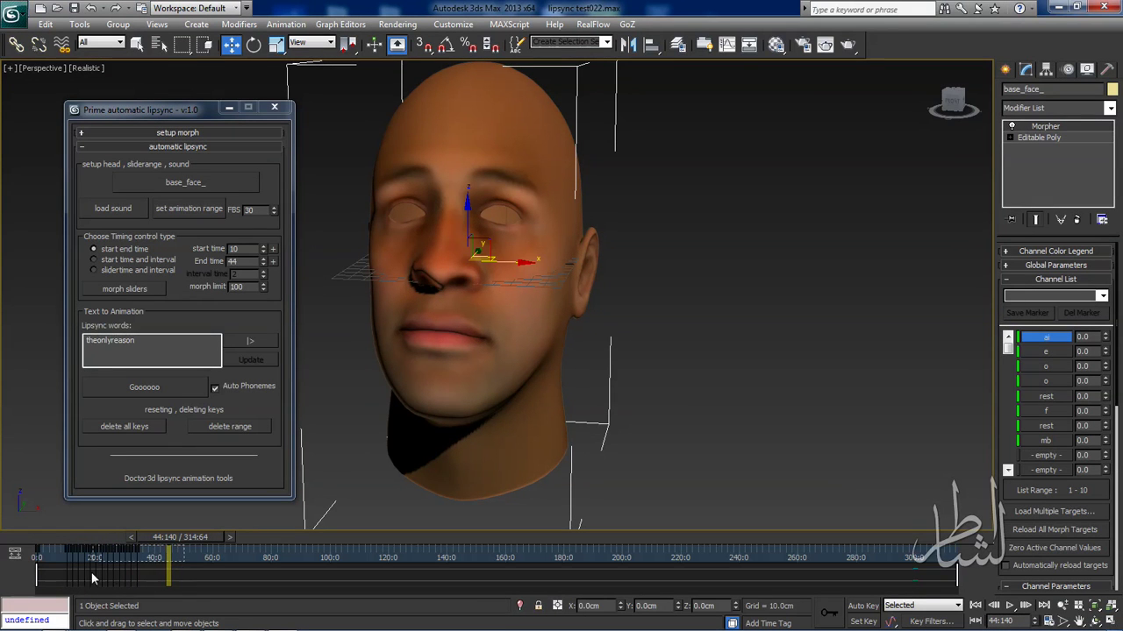
pyautogui.moveTo(66, 575)
pyautogui.mouseDown()
pyautogui.moveTo(145, 576)
pyautogui.moveTo(170, 594)
pyautogui.mouseUp()
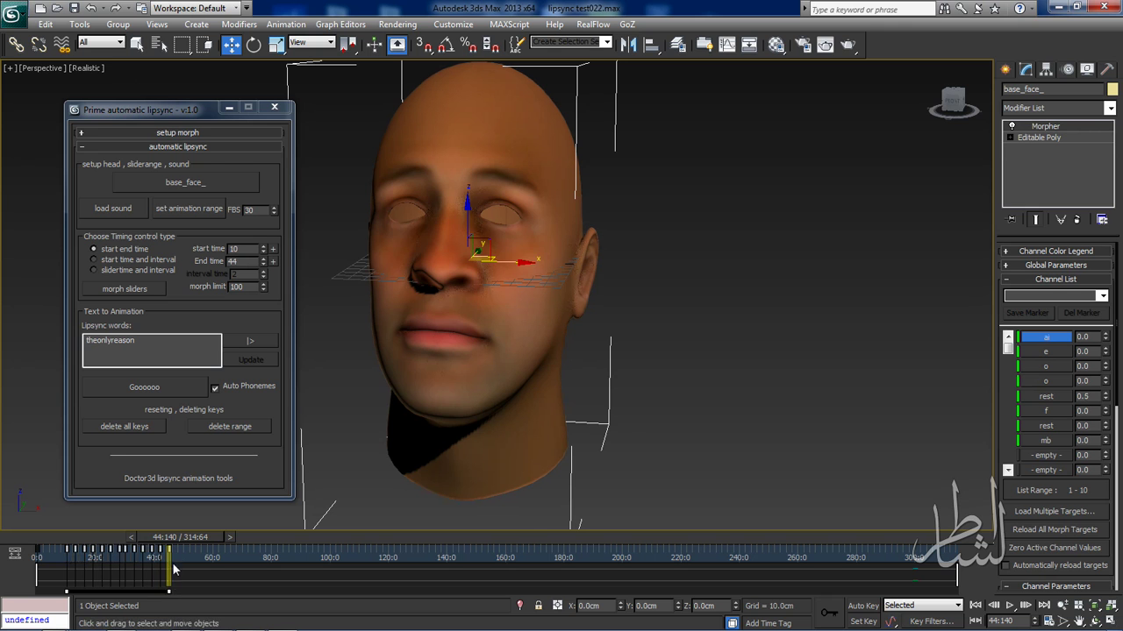
pyautogui.press('Home')
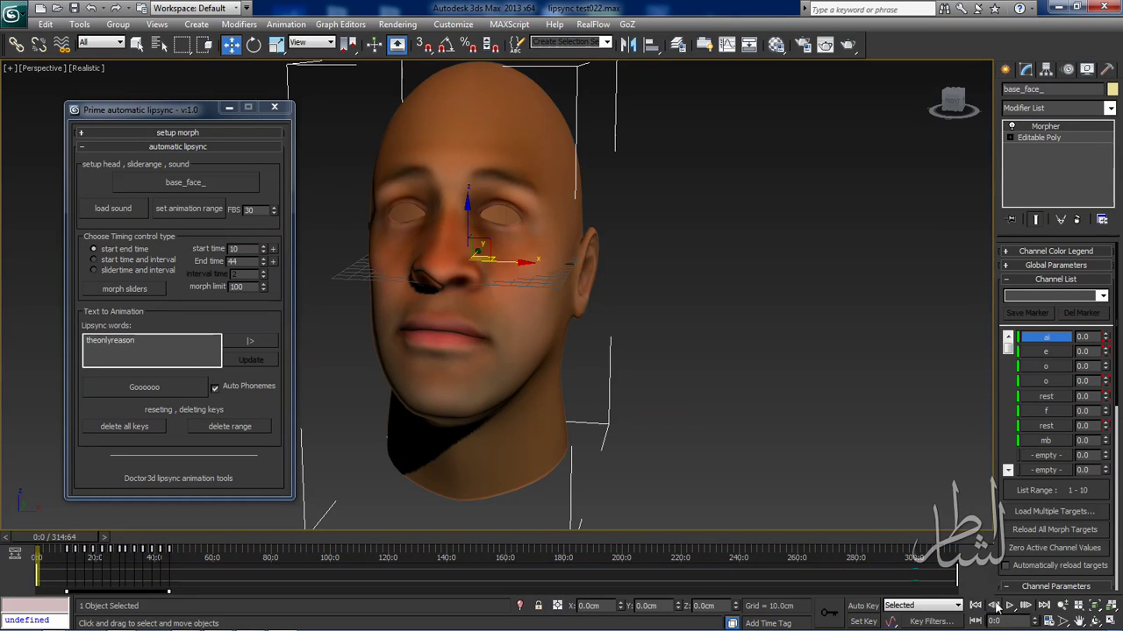
pyautogui.click(1010, 605)
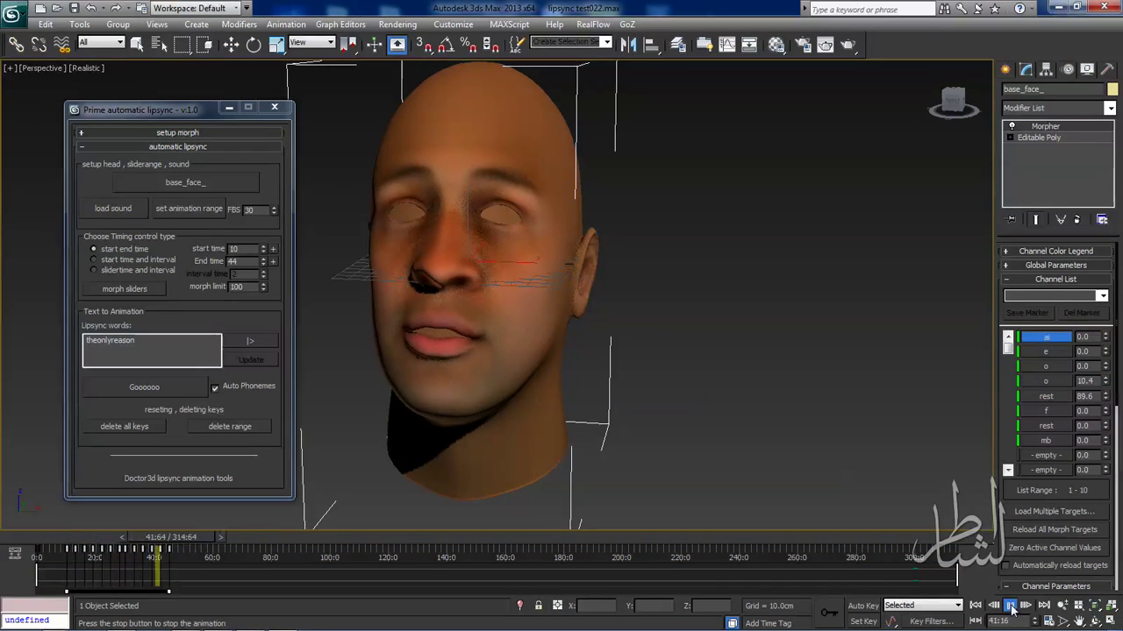
pyautogui.click(1010, 605)
# - Set the lipsync start time to the current frame and choose slidertime and interval timing
pyautogui.moveTo(263, 544)
pyautogui.mouseDown()
pyautogui.moveTo(330, 548)
pyautogui.moveTo(305, 551)
pyautogui.mouseUp()
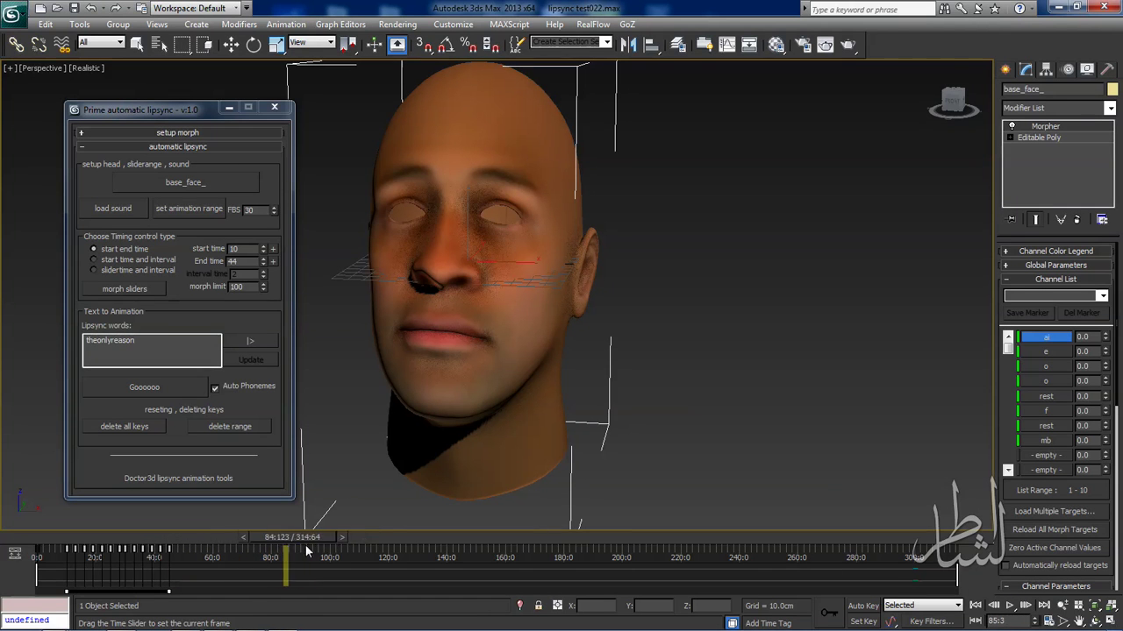
pyautogui.press('w')
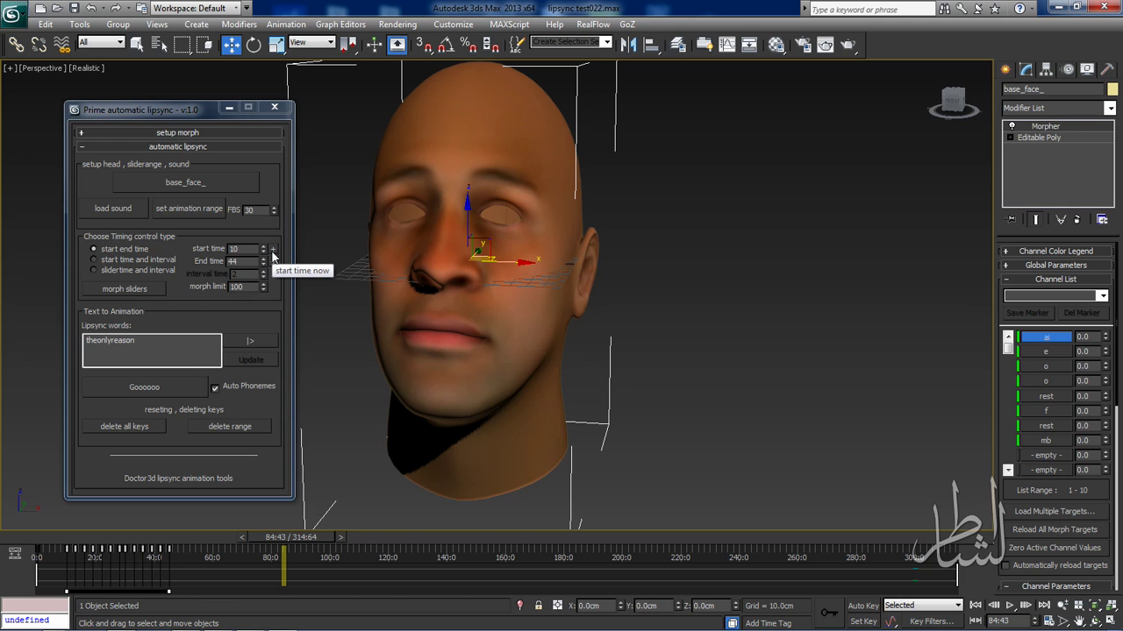
pyautogui.click(273, 250)
pyautogui.click(143, 271)
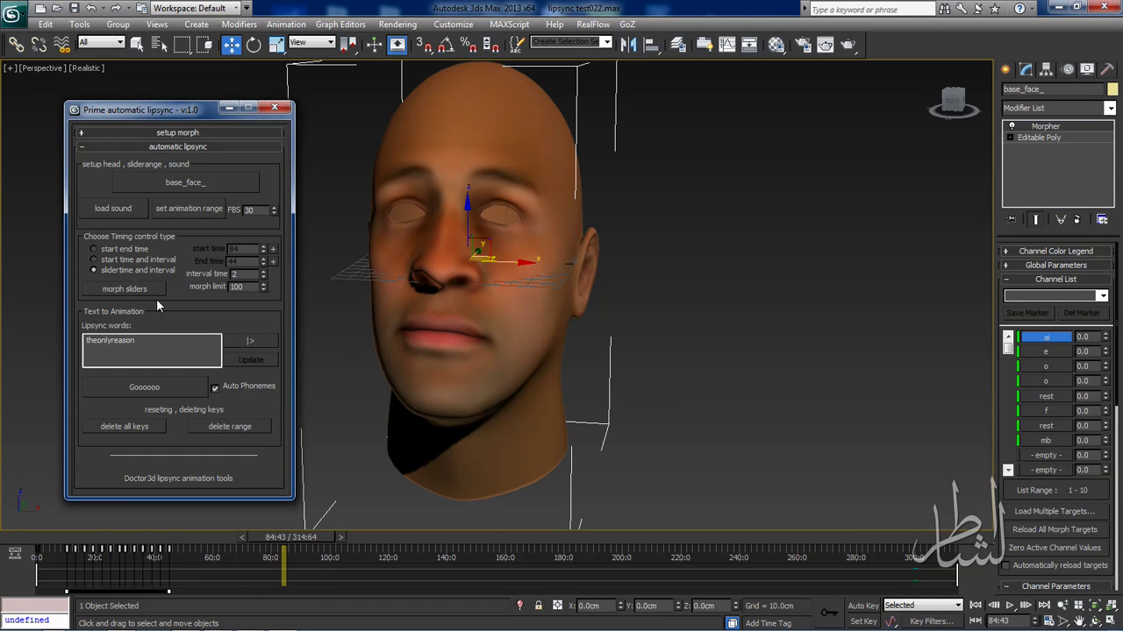
# - Replace 'theonlyreason' with 'i want jack sparrow return from the land of the dead'
pyautogui.moveTo(283, 537)
pyautogui.mouseDown()
pyautogui.moveTo(597, 544)
pyautogui.moveTo(285, 544)
pyautogui.moveTo(308, 544)
pyautogui.mouseUp()
pyautogui.press('w')
pyautogui.click(135, 344)
pyautogui.doubleClick(135, 344)
pyautogui.press('BackSpace')
pyautogui.write('i want jack sparrow return from the l')
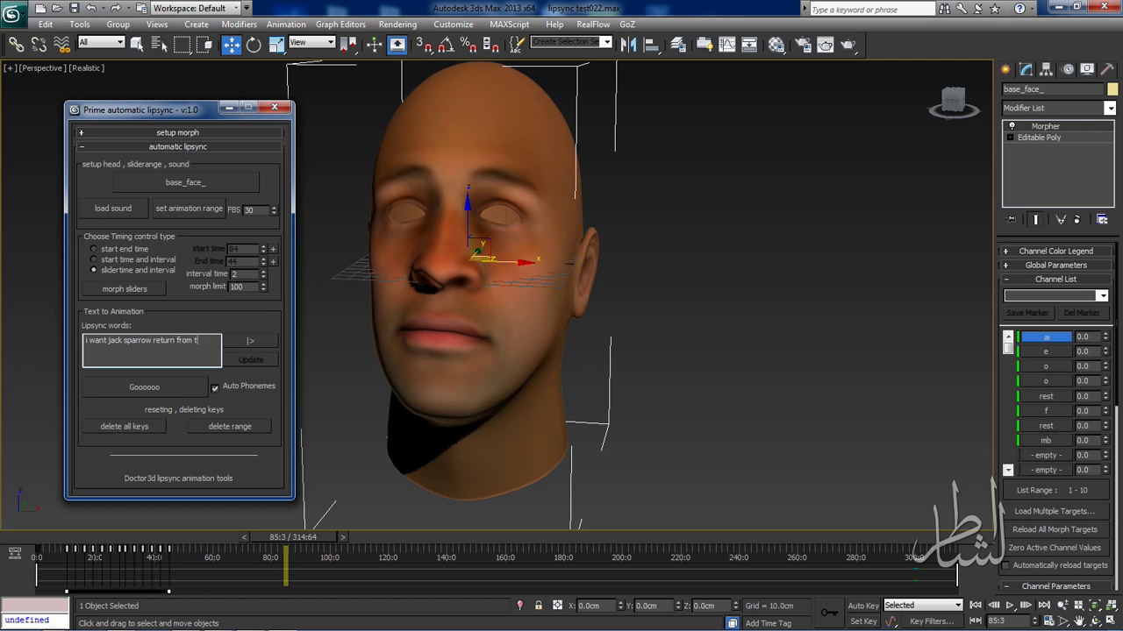
pyautogui.write('and of the da')
pyautogui.write('ad')
# - Generate mouth keys for the sentence and scrub through them up to frame 189
pyautogui.click(131, 393)
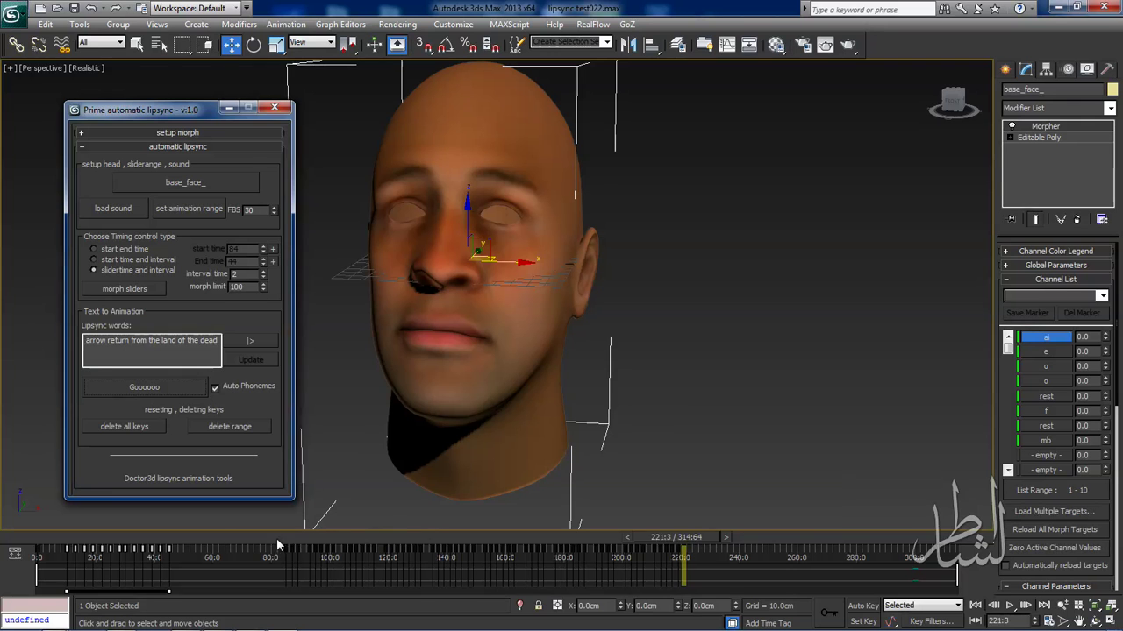
pyautogui.moveTo(277, 545); pyautogui.dragTo(589, 545)
pyautogui.press('w')
pyautogui.moveTo(276, 608)
pyautogui.mouseDown()
pyautogui.moveTo(610, 603)
pyautogui.moveTo(589, 593)
pyautogui.mouseUp()
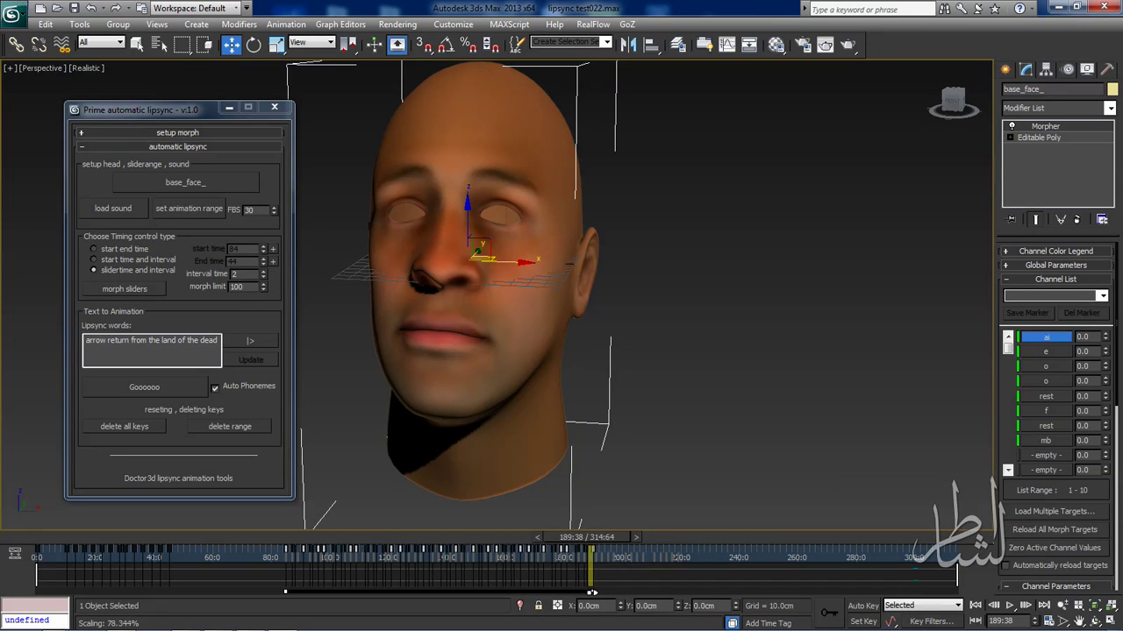
pyautogui.moveTo(602, 537); pyautogui.dragTo(294, 537)
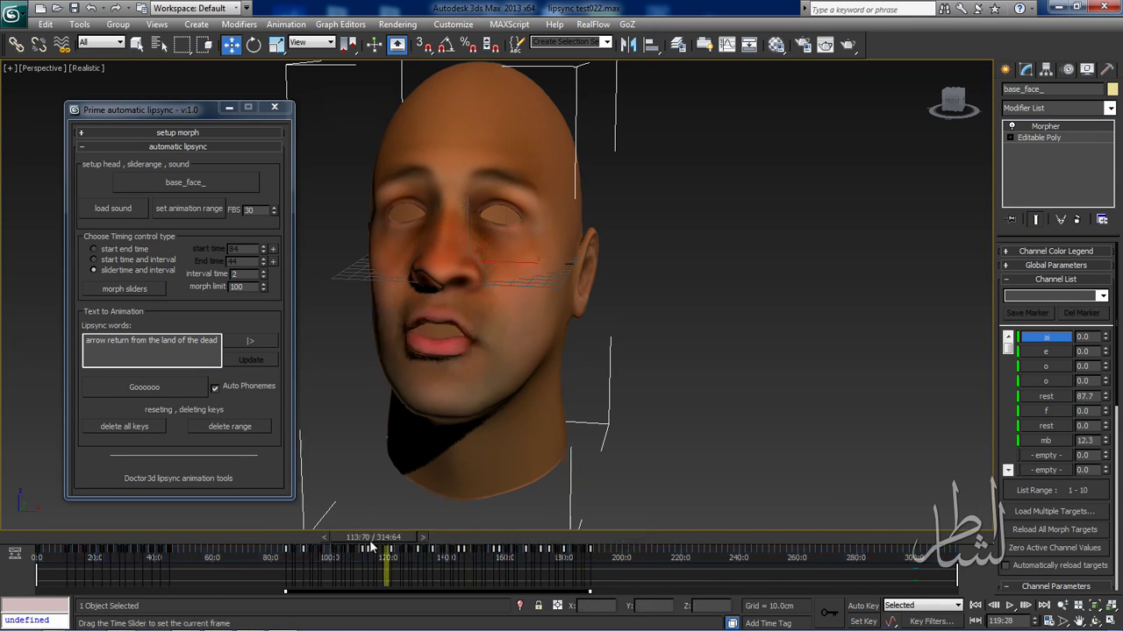
# - Set the Time Configuration display to plain frame numbers
pyautogui.rightClick(1013, 608)
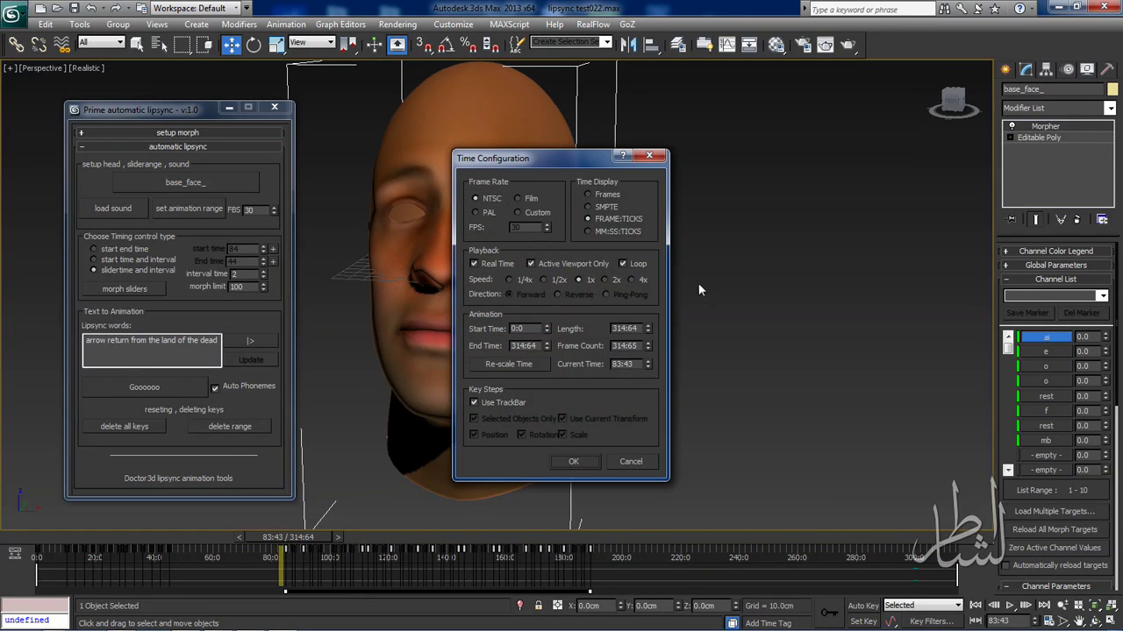
pyautogui.click(608, 194)
pyautogui.click(573, 462)
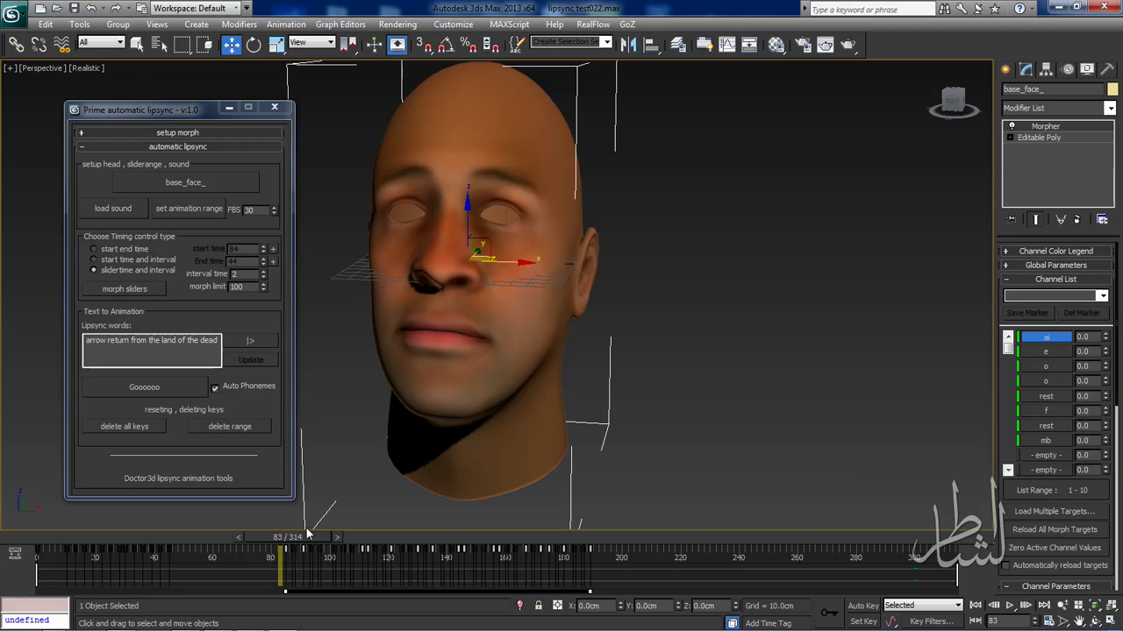
# - Select the sentence keys on the track bar, rescale their timing and play it back
pyautogui.moveTo(646, 572); pyautogui.dragTo(449, 589)
pyautogui.moveTo(307, 600); pyautogui.dragTo(279, 599)
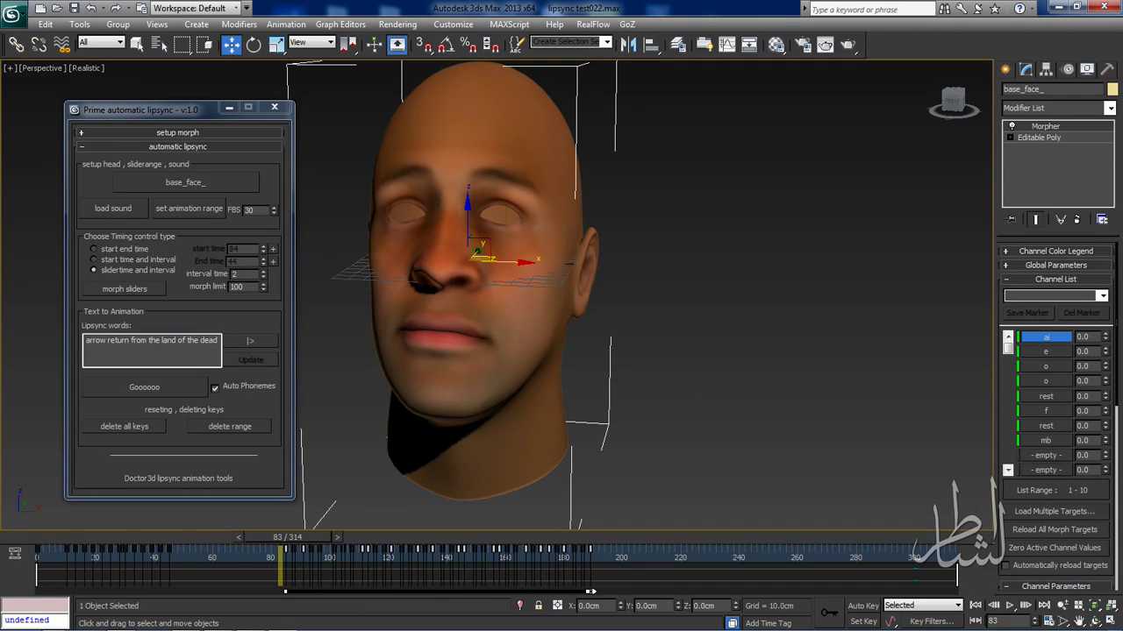
pyautogui.moveTo(588, 592); pyautogui.dragTo(585, 592)
pyautogui.click(1008, 606)
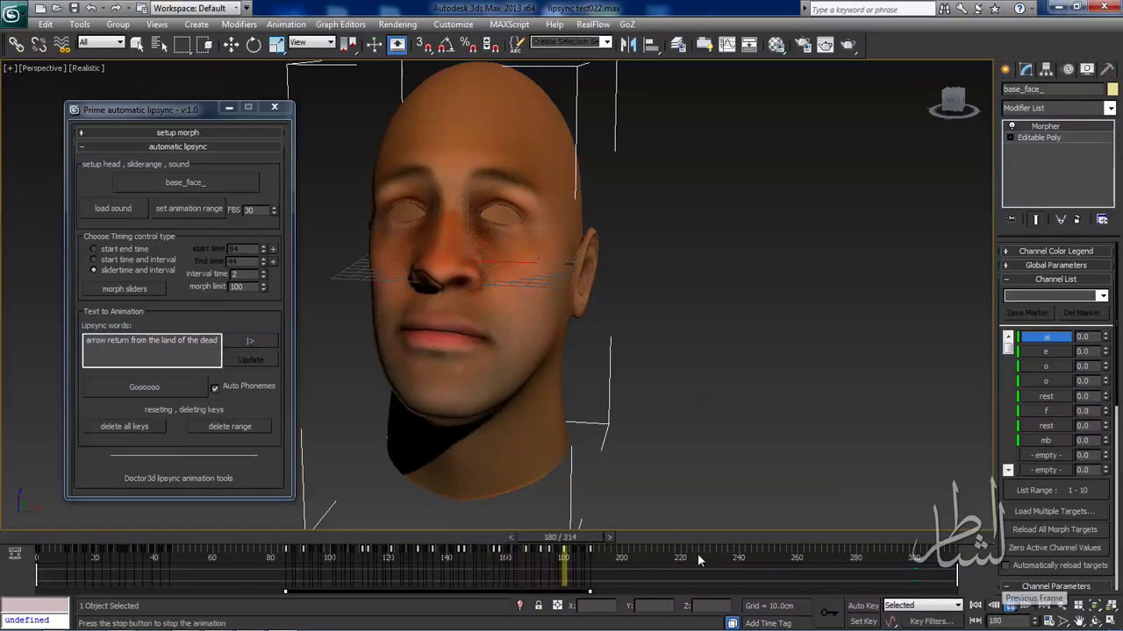
pyautogui.moveTo(474, 531); pyautogui.dragTo(299, 541)
pyautogui.press('w')
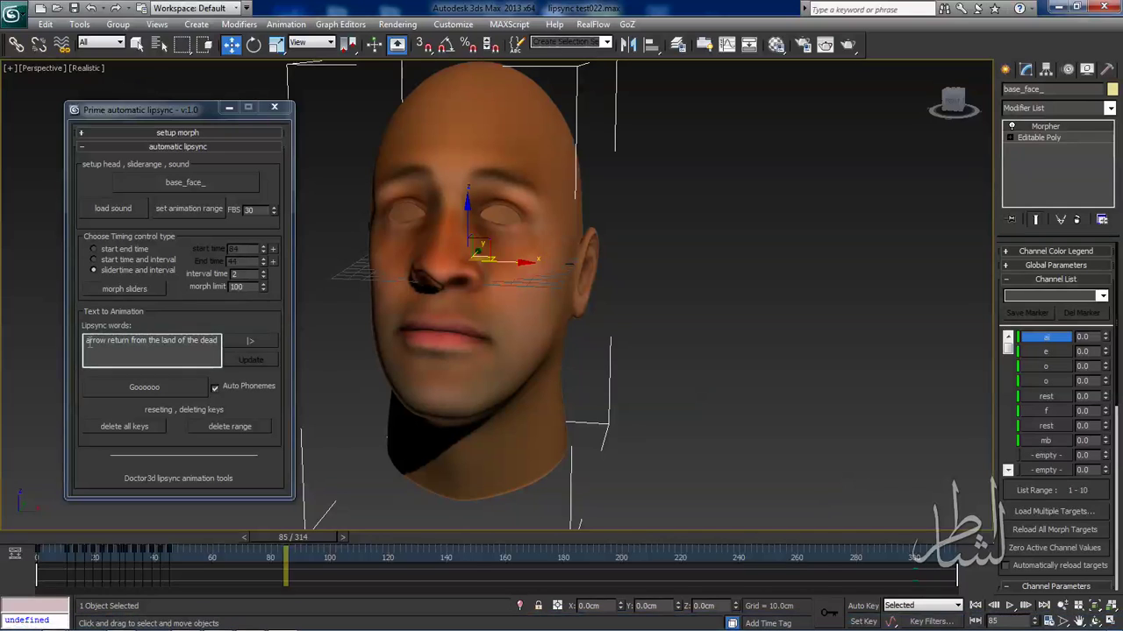
# - Replace the lipsync words with 'iwant' and generate its mouth keys around frames 86–102
pyautogui.moveTo(84, 342); pyautogui.dragTo(419, 351)
pyautogui.write('ant')
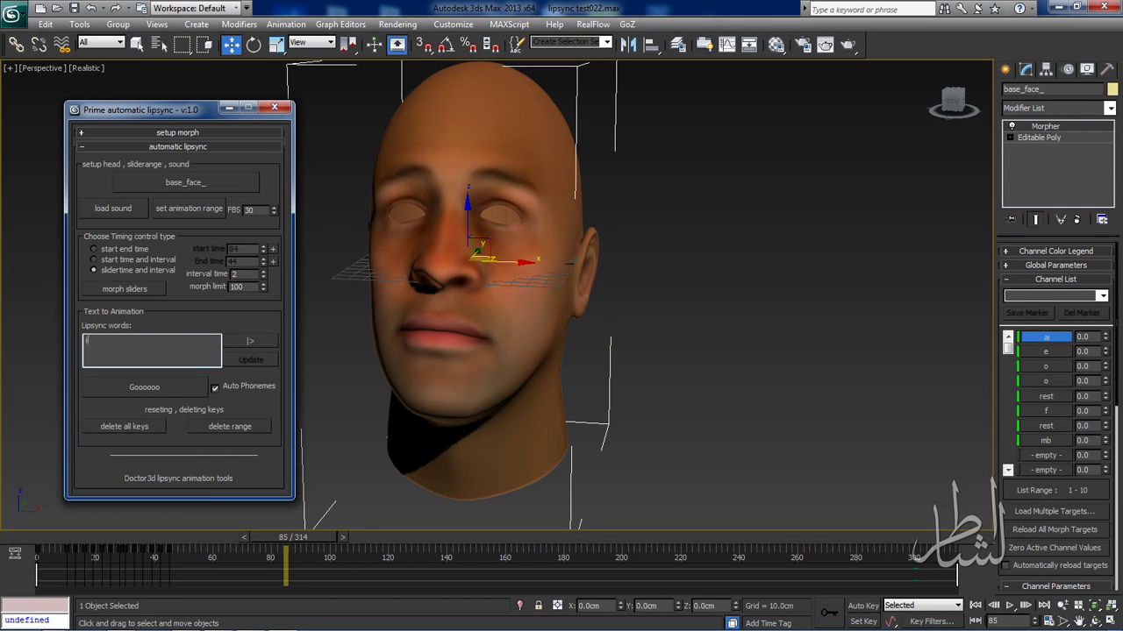
pyautogui.click(180, 391)
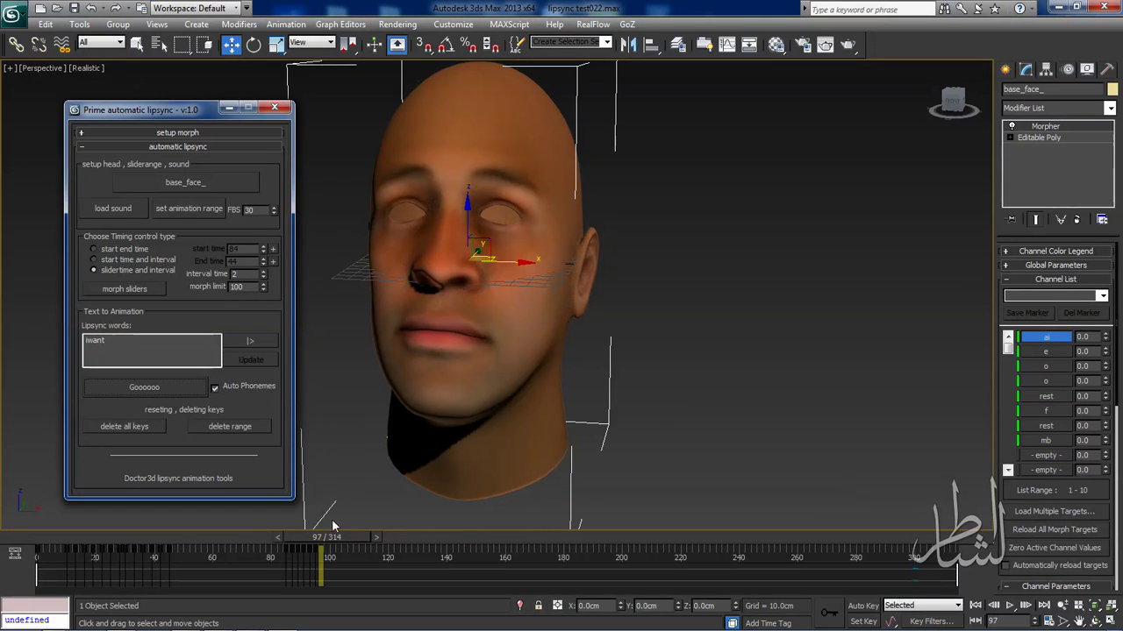
pyautogui.moveTo(326, 538); pyautogui.dragTo(302, 546)
pyautogui.press('w')
# - Shorten the animation range to end at frame 151 and preview the mouth near frame 95
pyautogui.rightClick(396, 570)
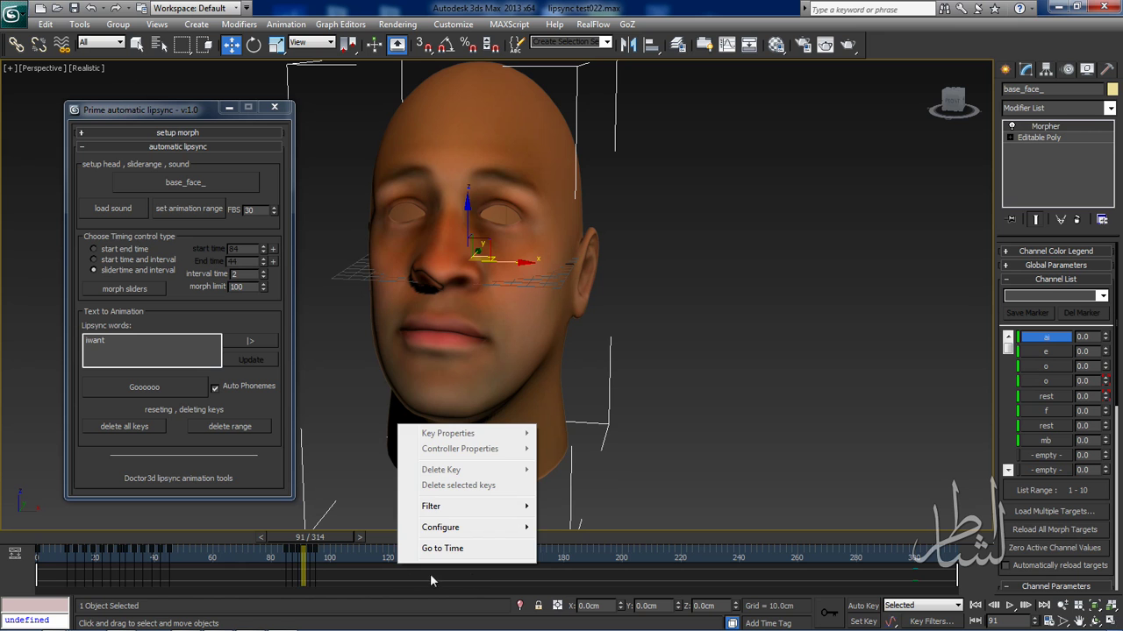
pyautogui.click(364, 569)
pyautogui.keyDown('ctrl'); pyautogui.keyDown('alt'); pyautogui.moveTo(358, 560); pyautogui.dragTo(523, 538, button='right'); pyautogui.keyUp('alt'); pyautogui.keyUp('ctrl')
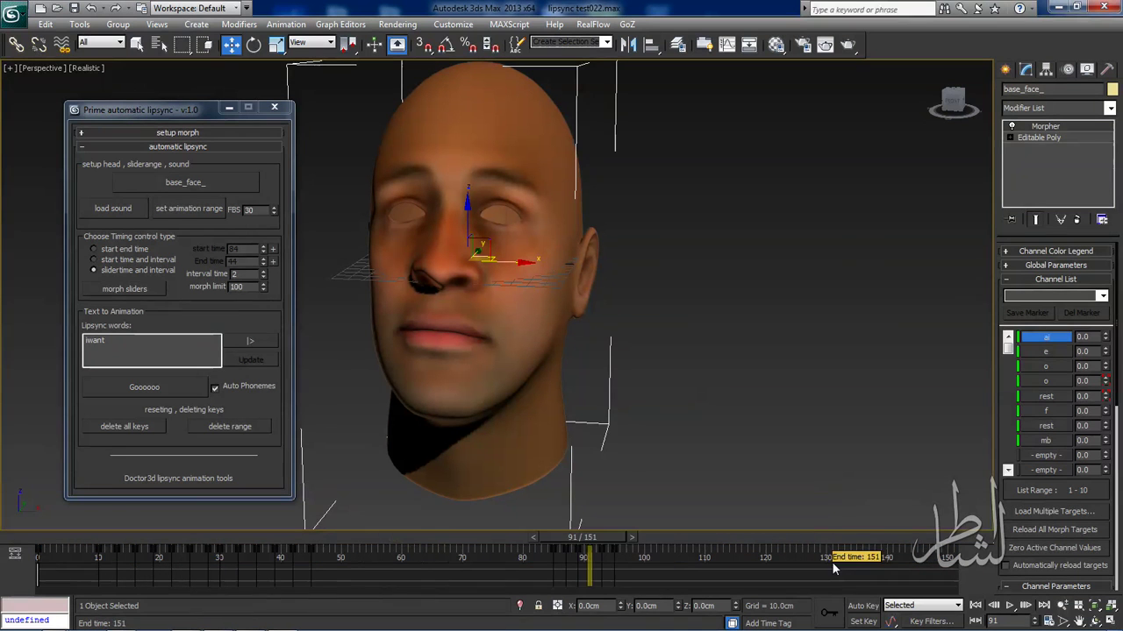
pyautogui.moveTo(522, 538)
pyautogui.mouseDown()
pyautogui.moveTo(654, 538)
pyautogui.moveTo(604, 563)
pyautogui.moveTo(644, 592)
pyautogui.mouseUp()
pyautogui.press('w')
pyautogui.moveTo(647, 545)
pyautogui.mouseDown()
pyautogui.moveTo(485, 545)
pyautogui.moveTo(664, 545)
pyautogui.mouseUp()
# - Replace the lipsync words with 'jack' and generate its mouth keys after 'iwant'
pyautogui.press('w')
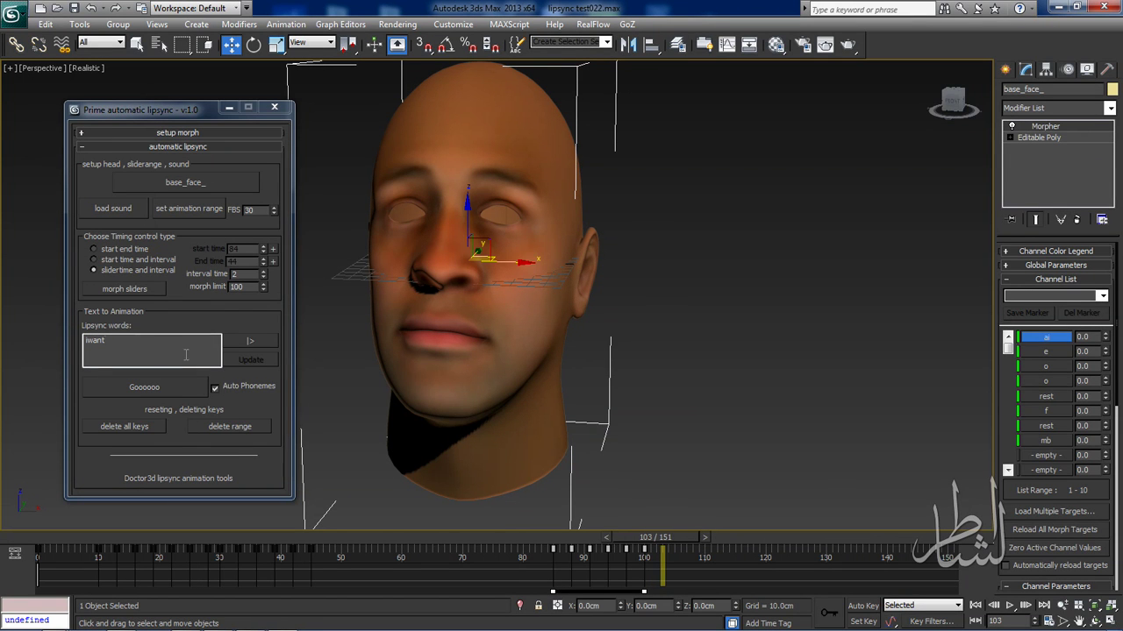
pyautogui.click(191, 358)
pyautogui.write('jack')
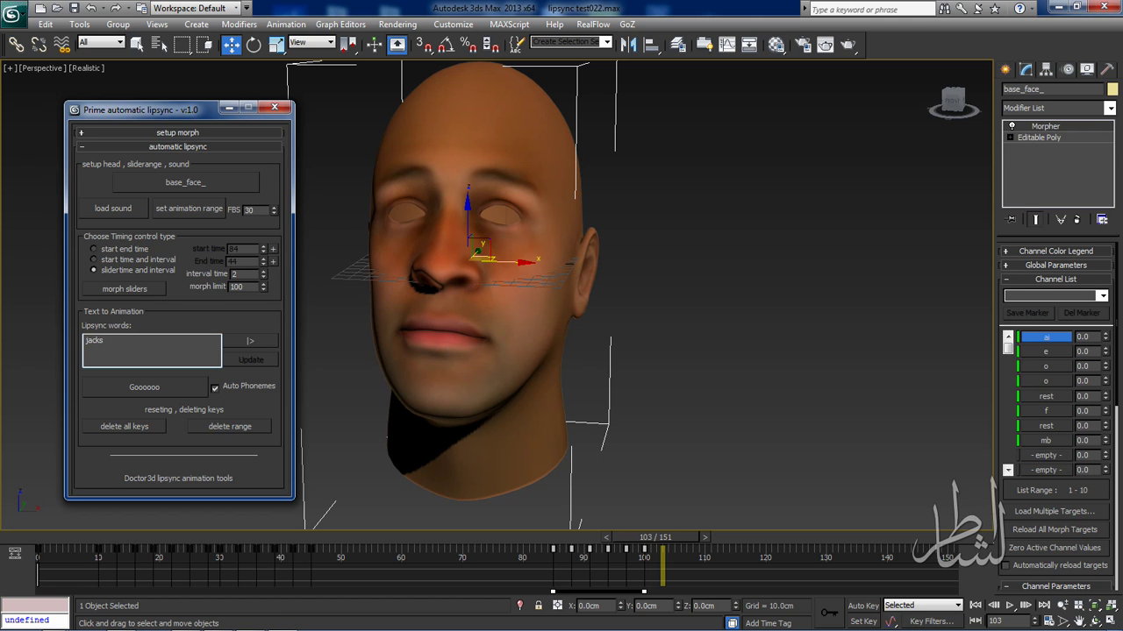
pyautogui.click(168, 385)
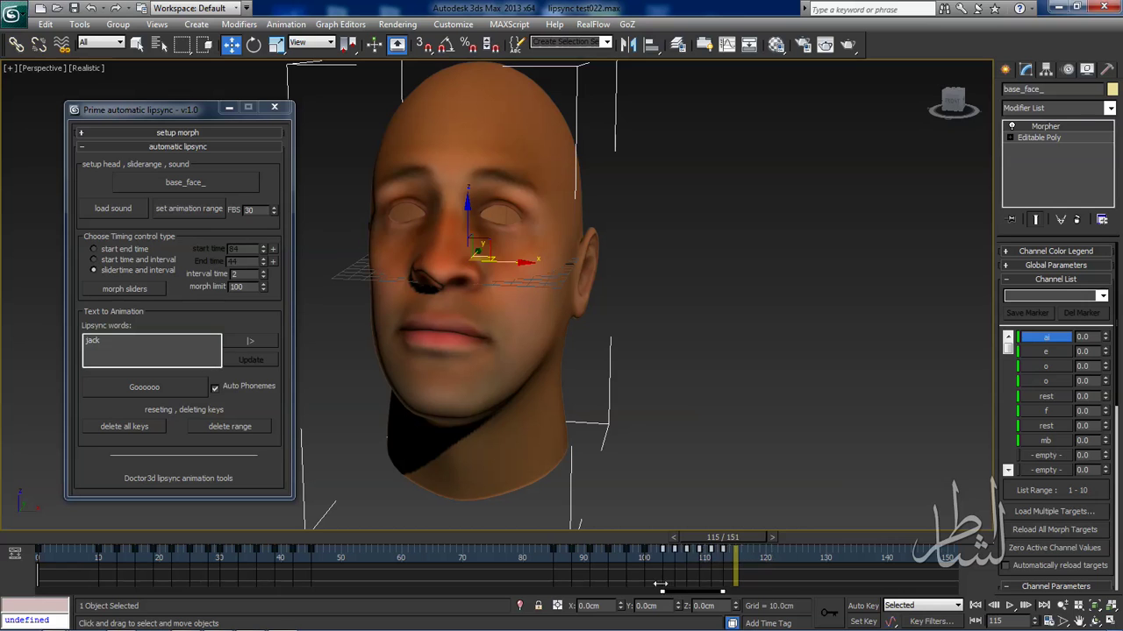
# - Shift the jack keys slightly earlier and compress their timing around frames 103–115
pyautogui.moveTo(676, 590); pyautogui.dragTo(658, 591)
pyautogui.moveTo(630, 545); pyautogui.dragTo(701, 547)
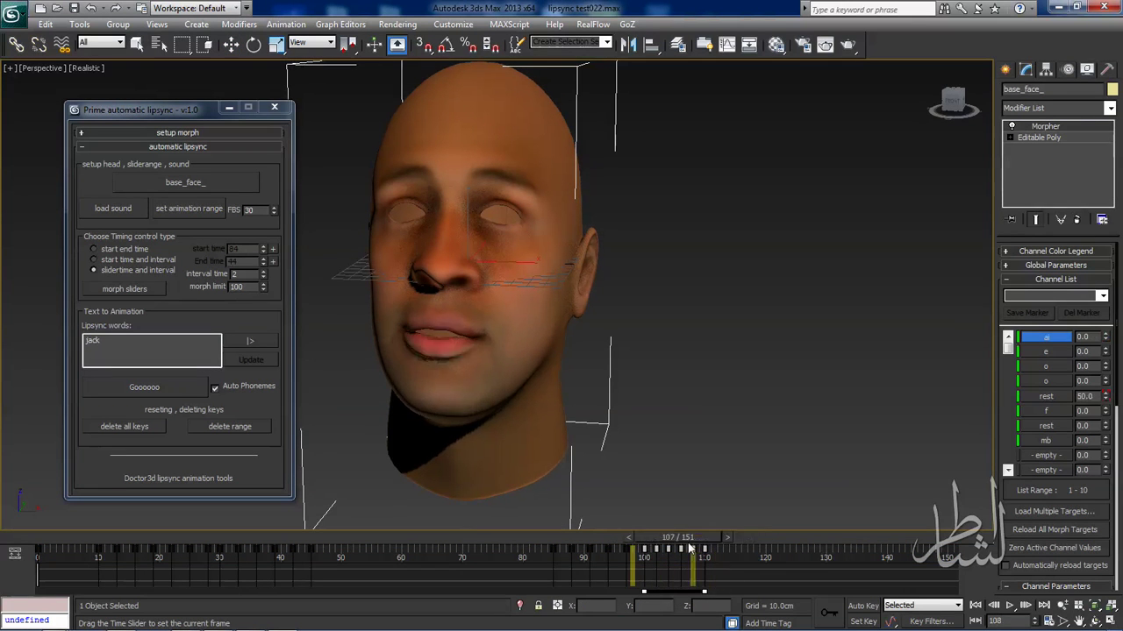
pyautogui.press('w')
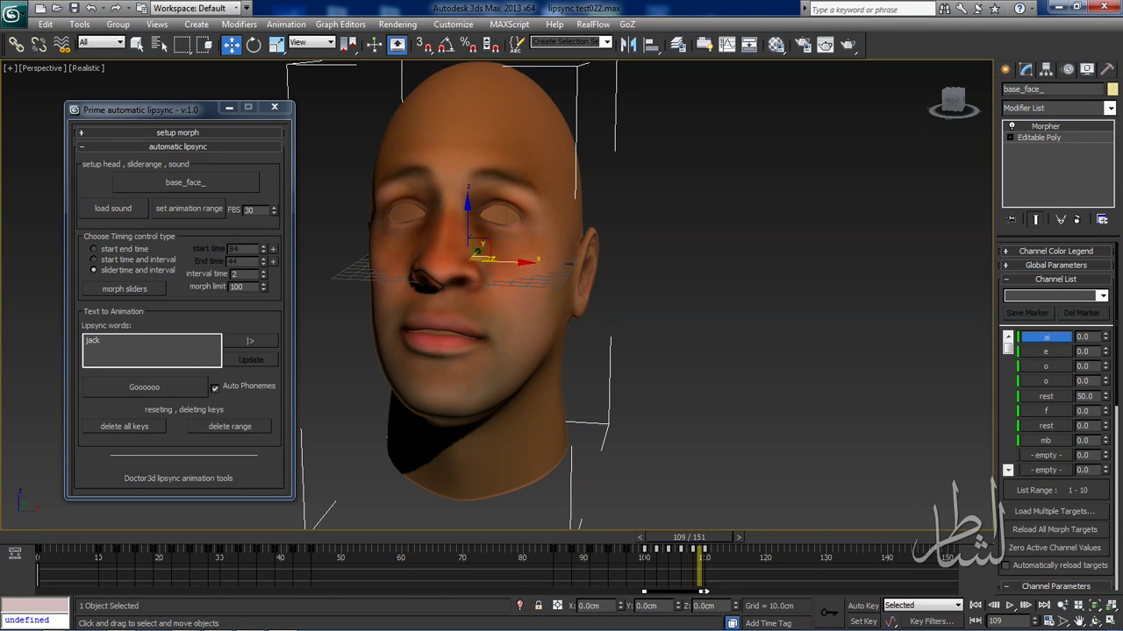
pyautogui.moveTo(704, 592); pyautogui.dragTo(696, 581)
# - Replace 'jack' with 'sparrow' in Lipsync words and generate its mouth animation
pyautogui.doubleClick(153, 342)
pyautogui.write('sparrow')
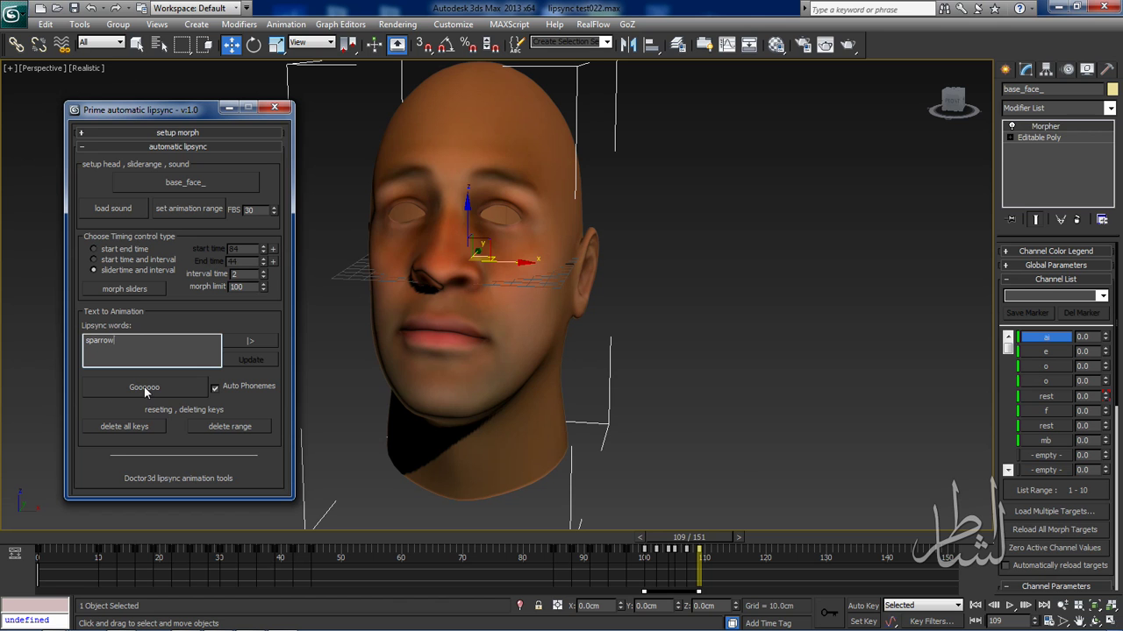
pyautogui.click(146, 391)
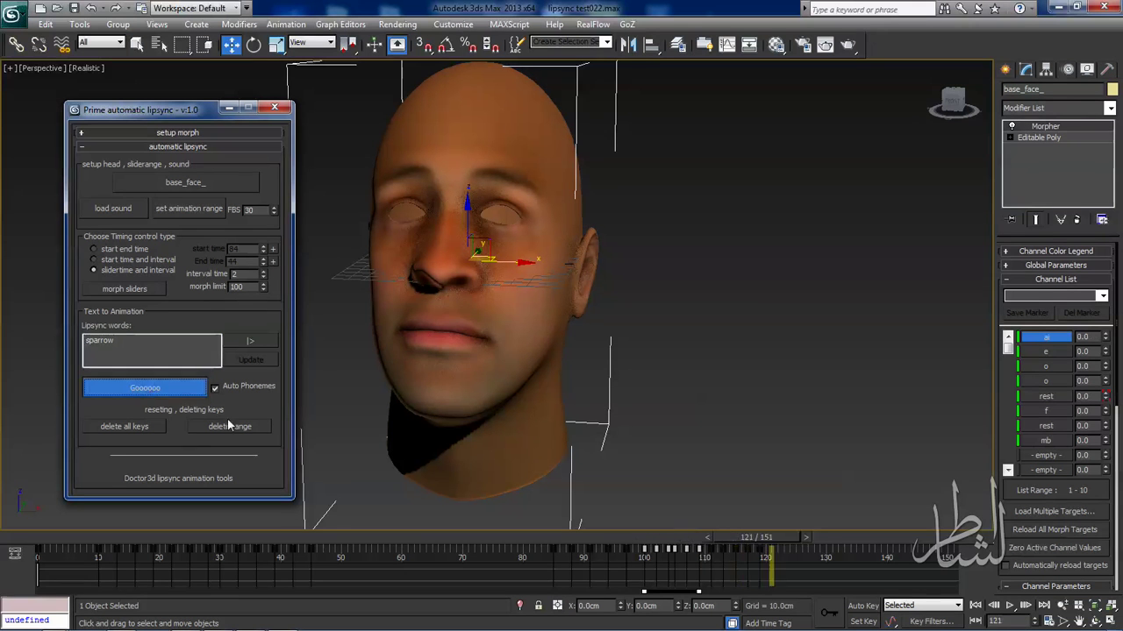
# - Review the sparrow mouth around frames 113–130 and select keys from about frame 110 to 120
pyautogui.moveTo(777, 538); pyautogui.dragTo(717, 539)
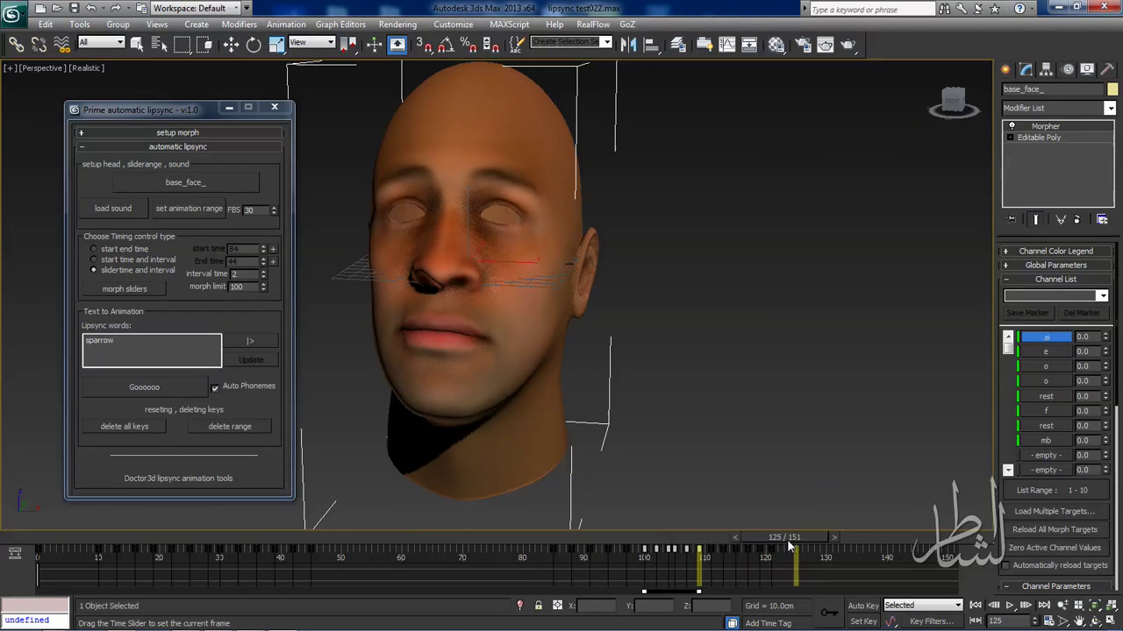
pyautogui.moveTo(717, 547); pyautogui.dragTo(814, 545)
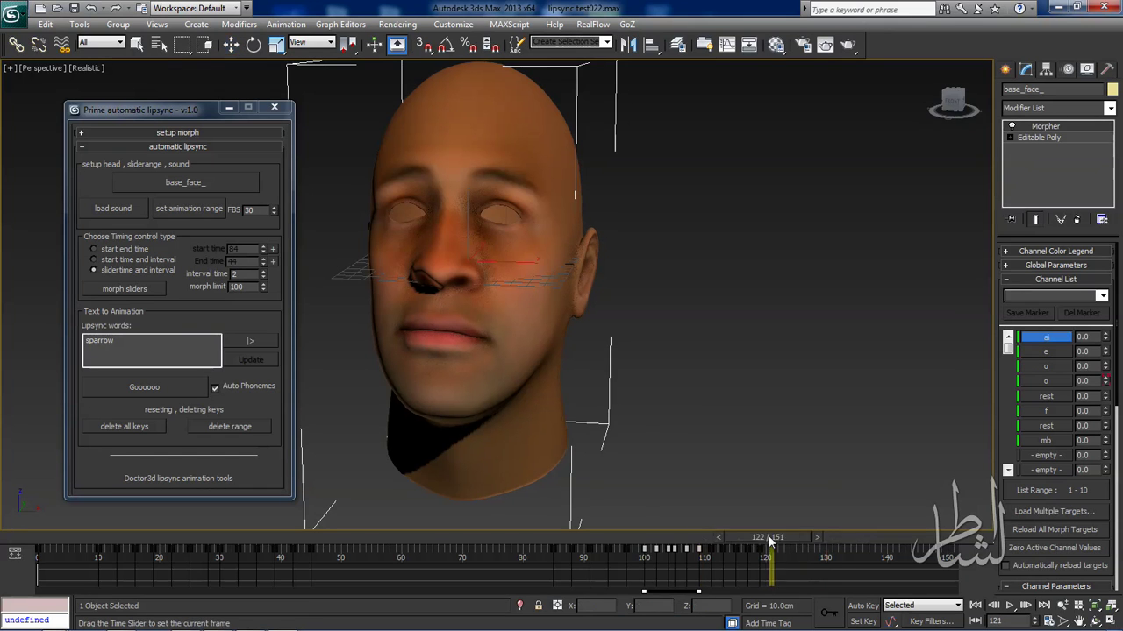
pyautogui.moveTo(776, 582); pyautogui.dragTo(761, 573)
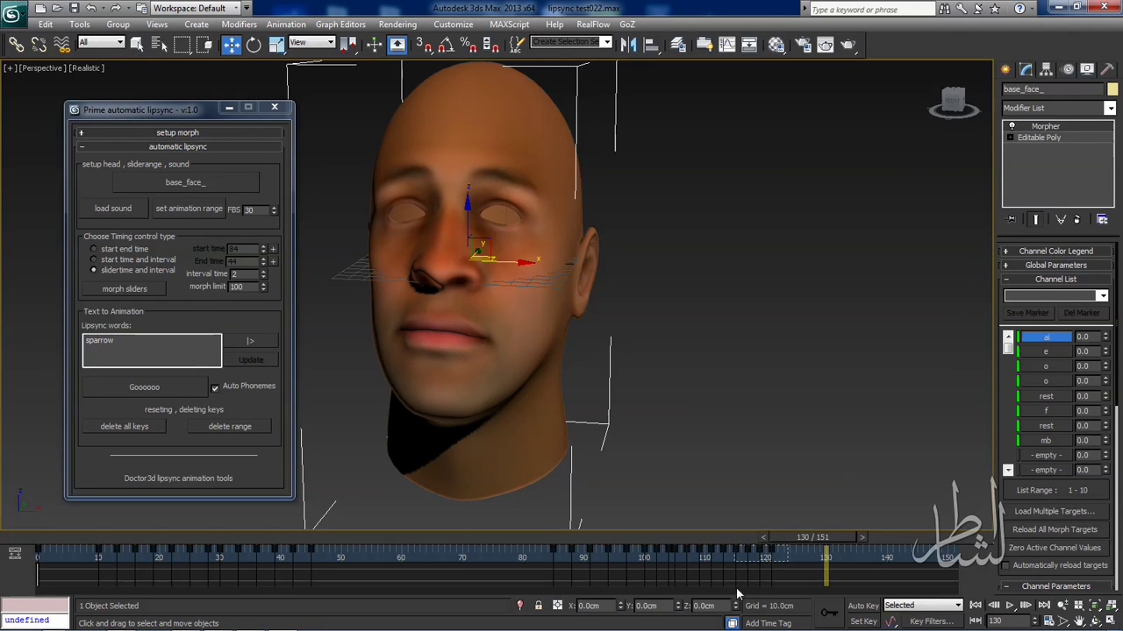
pyautogui.moveTo(711, 604)
pyautogui.mouseDown()
pyautogui.moveTo(712, 592)
pyautogui.moveTo(789, 594)
pyautogui.moveTo(765, 579)
pyautogui.moveTo(799, 592)
pyautogui.mouseUp()
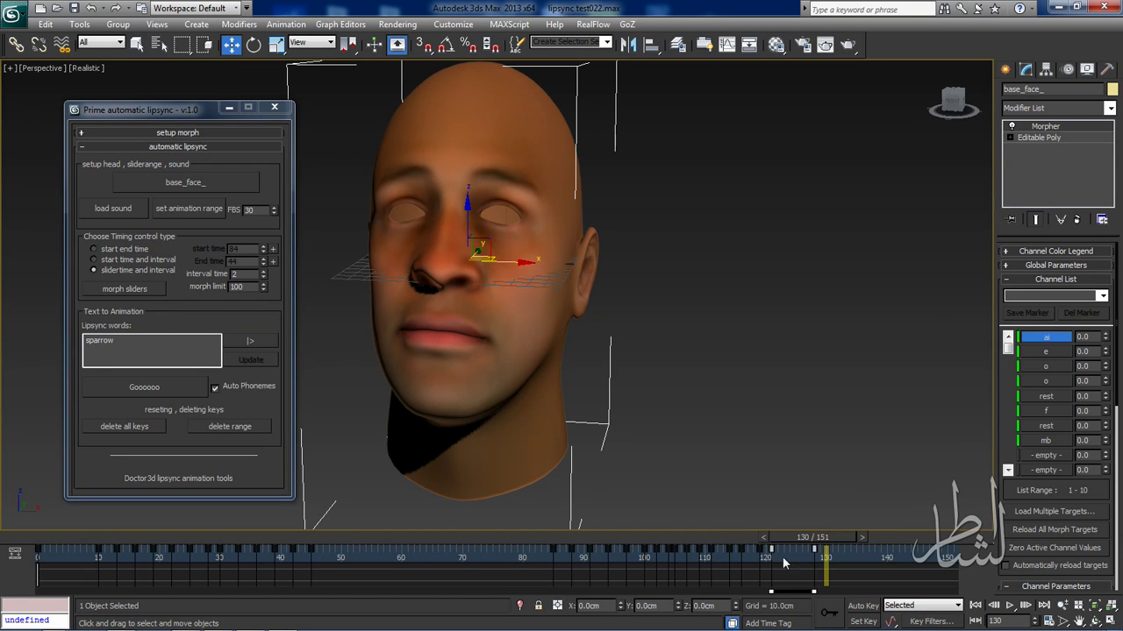
pyautogui.moveTo(785, 544)
pyautogui.mouseDown()
pyautogui.moveTo(760, 550)
pyautogui.moveTo(772, 548)
pyautogui.mouseUp()
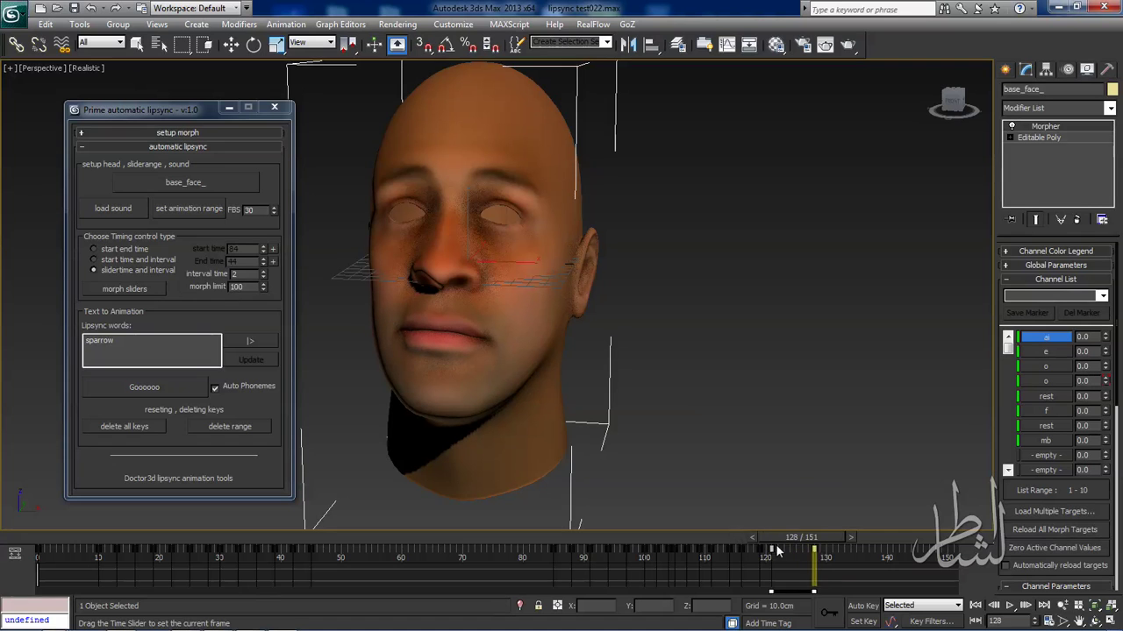
# - Undo the key rescaling, stretch the sparrow keys back out, and select 'sparrow' for replacement
pyautogui.press('w')
pyautogui.hotkey('ctrl', 'z')
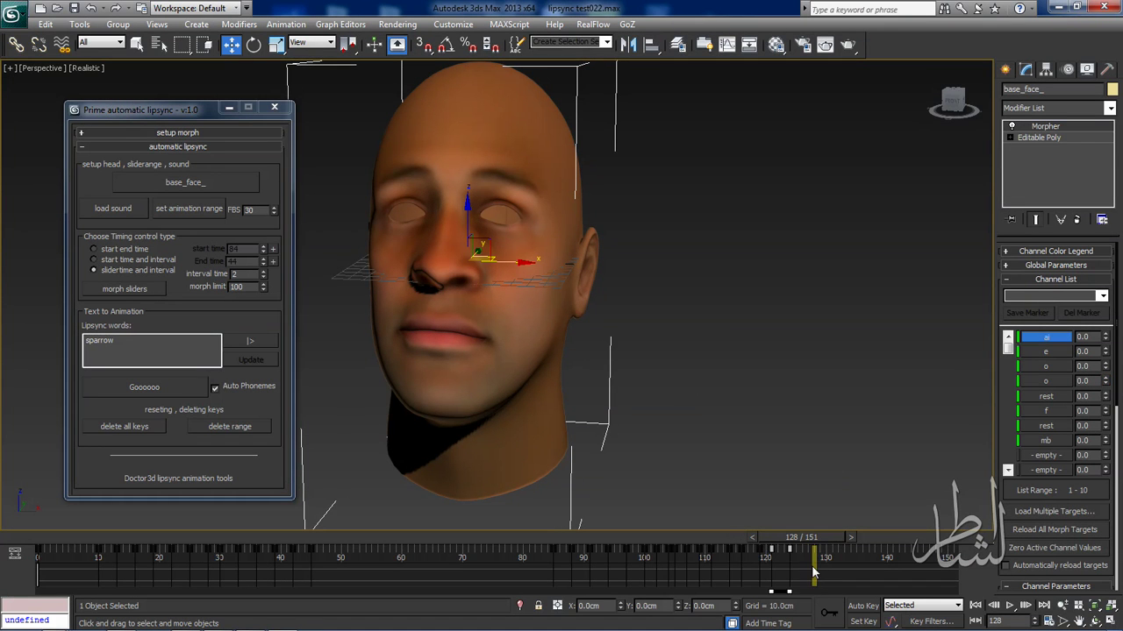
pyautogui.moveTo(789, 591); pyautogui.dragTo(814, 592)
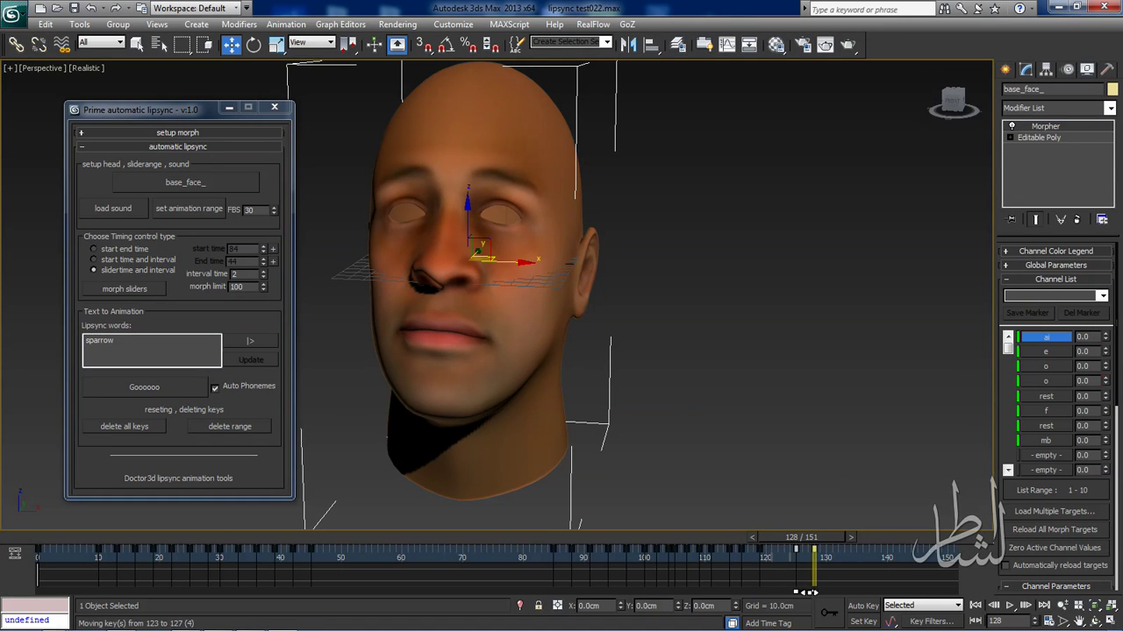
pyautogui.moveTo(803, 549); pyautogui.dragTo(807, 545)
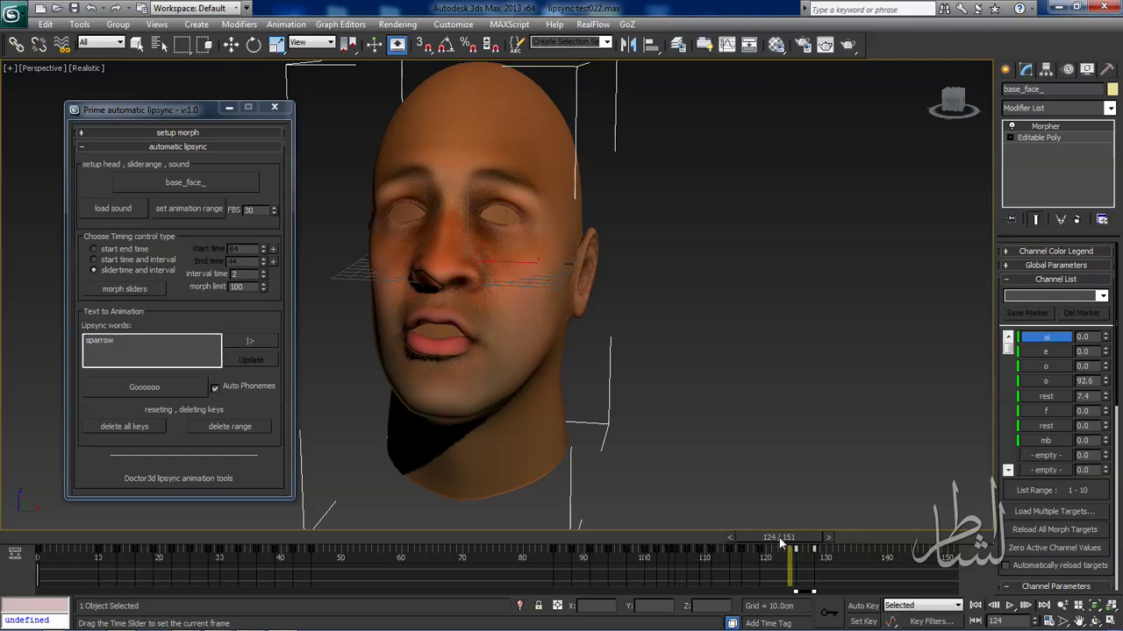
pyautogui.press('w')
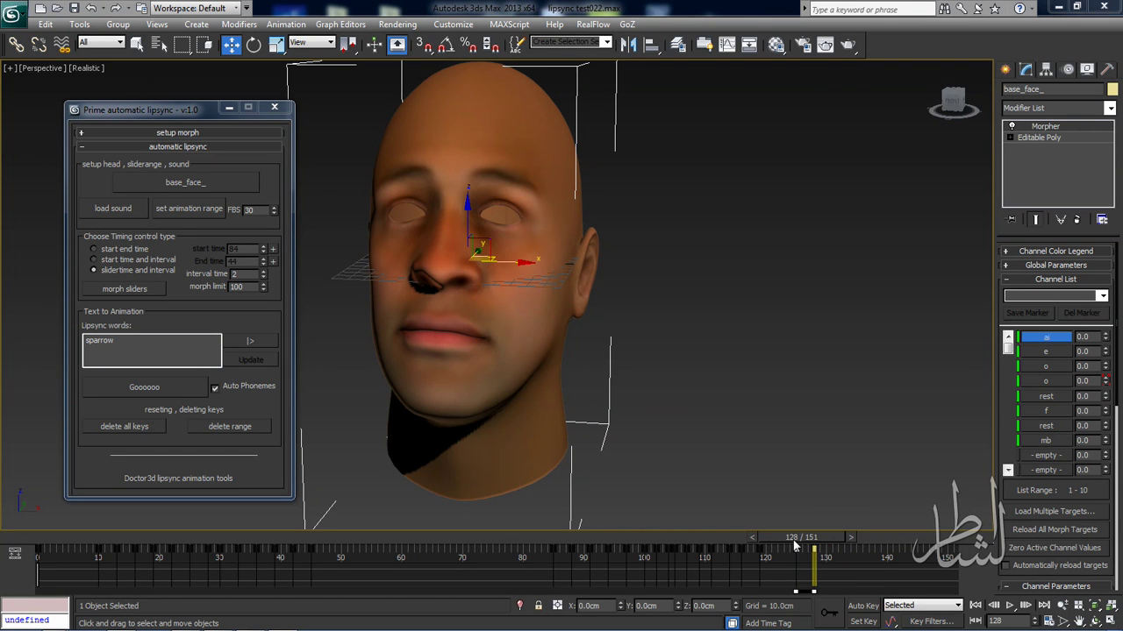
pyautogui.moveTo(803, 546)
pyautogui.mouseDown()
pyautogui.moveTo(894, 540)
pyautogui.moveTo(815, 546)
pyautogui.mouseUp()
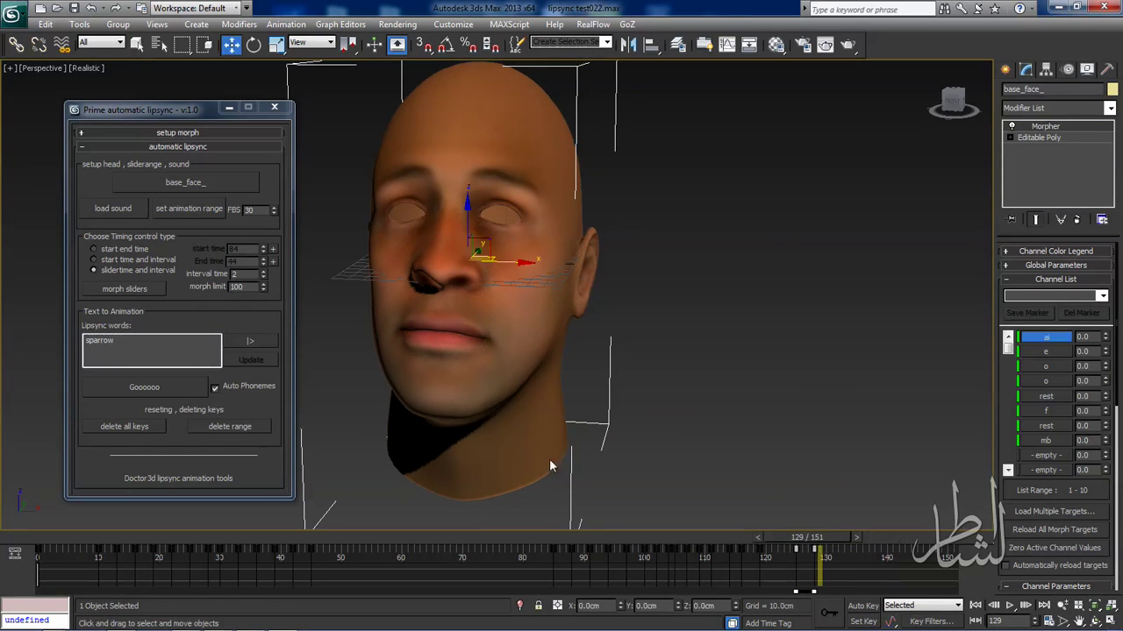
pyautogui.doubleClick(159, 347)
pyautogui.write('return')
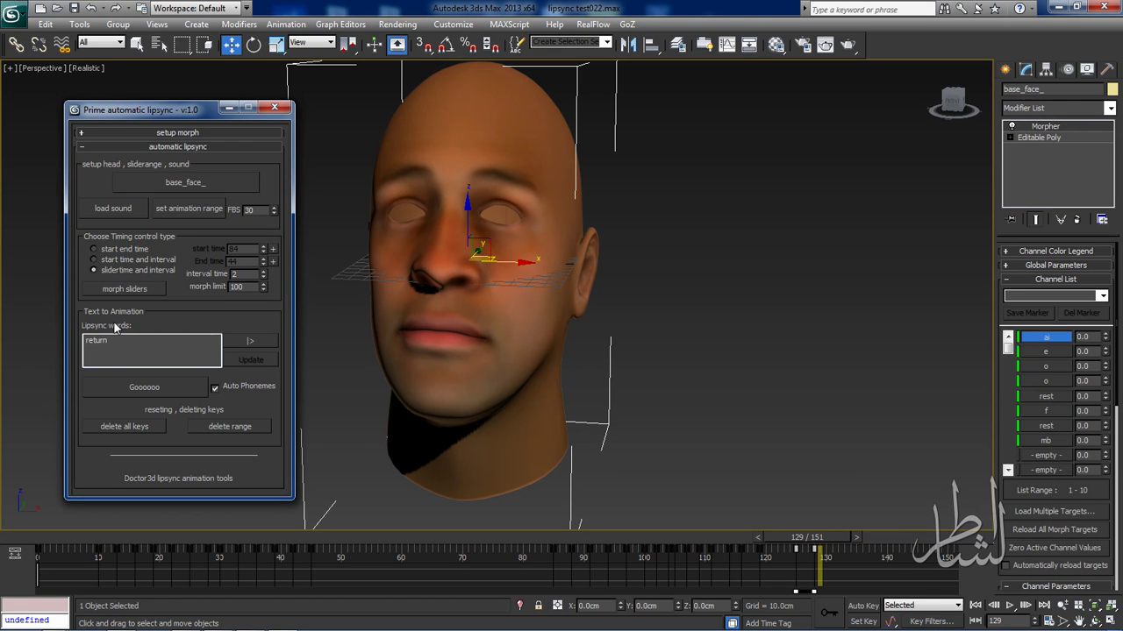
# - Generate lip animation for the word 'return' after 'sparrow'
pyautogui.click(132, 388)
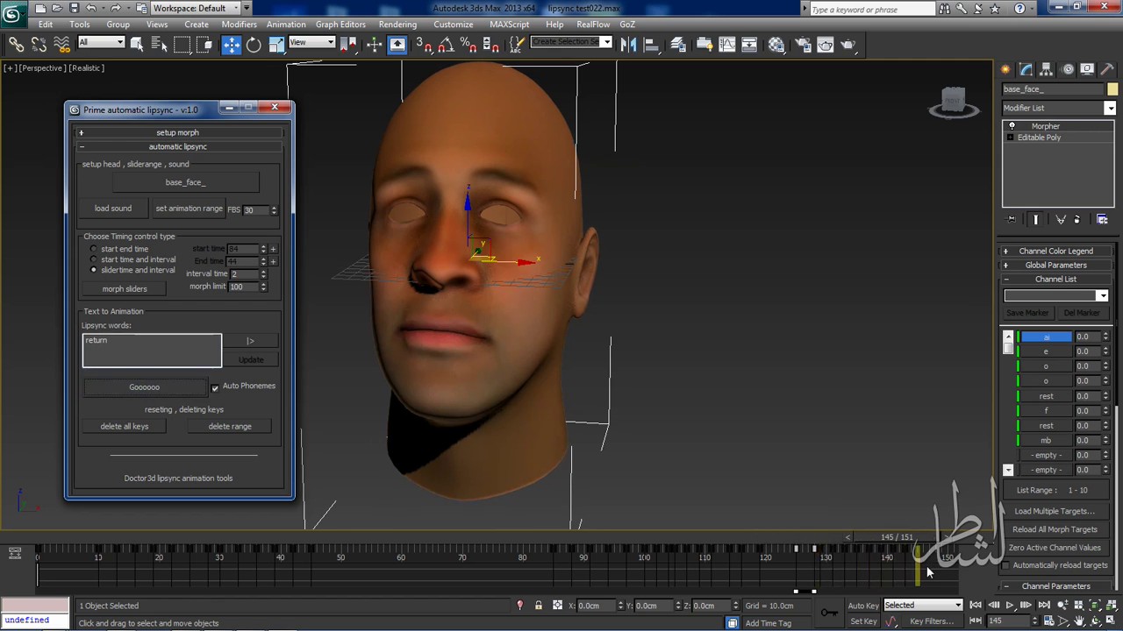
pyautogui.click(857, 606)
pyautogui.click(861, 606)
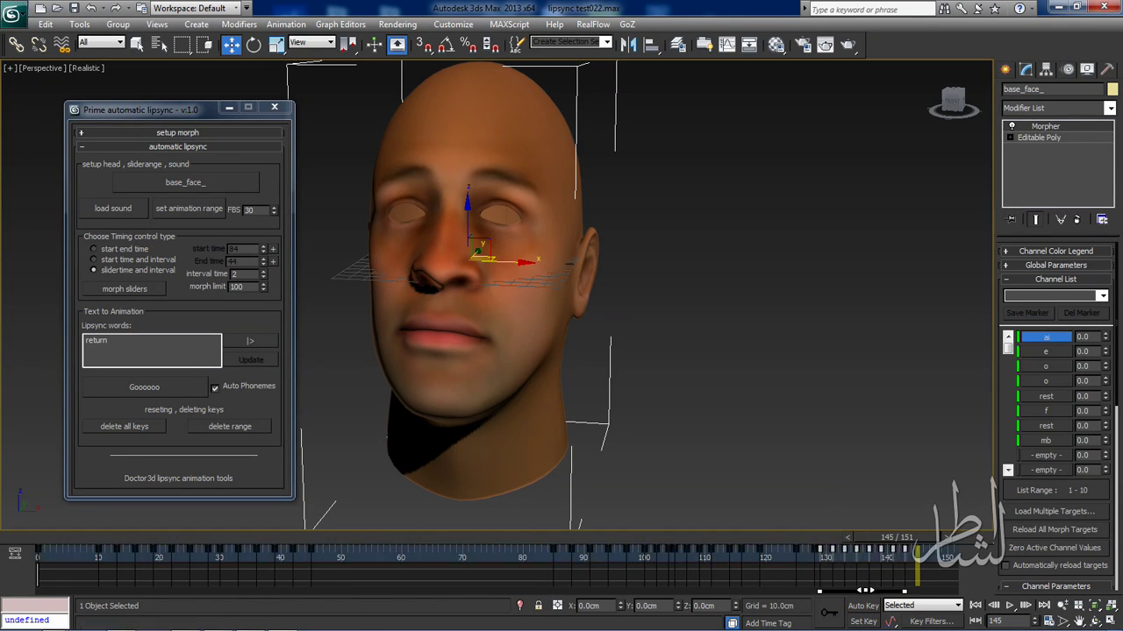
# - Open the Morph Sliders panel and move it away from the face
pyautogui.click(835, 549)
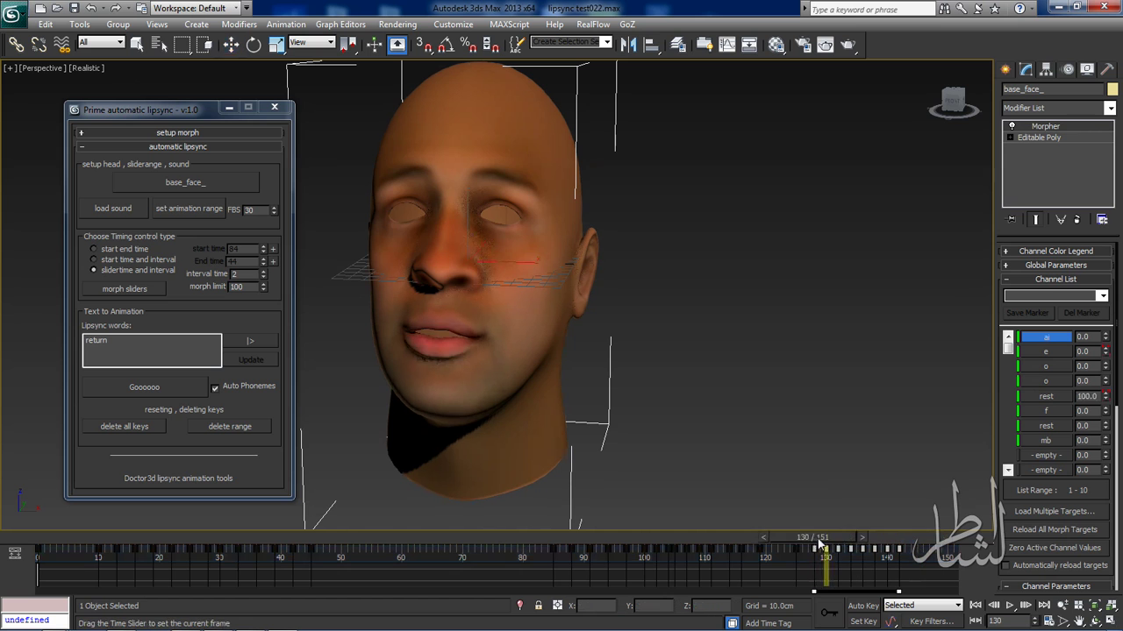
pyautogui.click(162, 296)
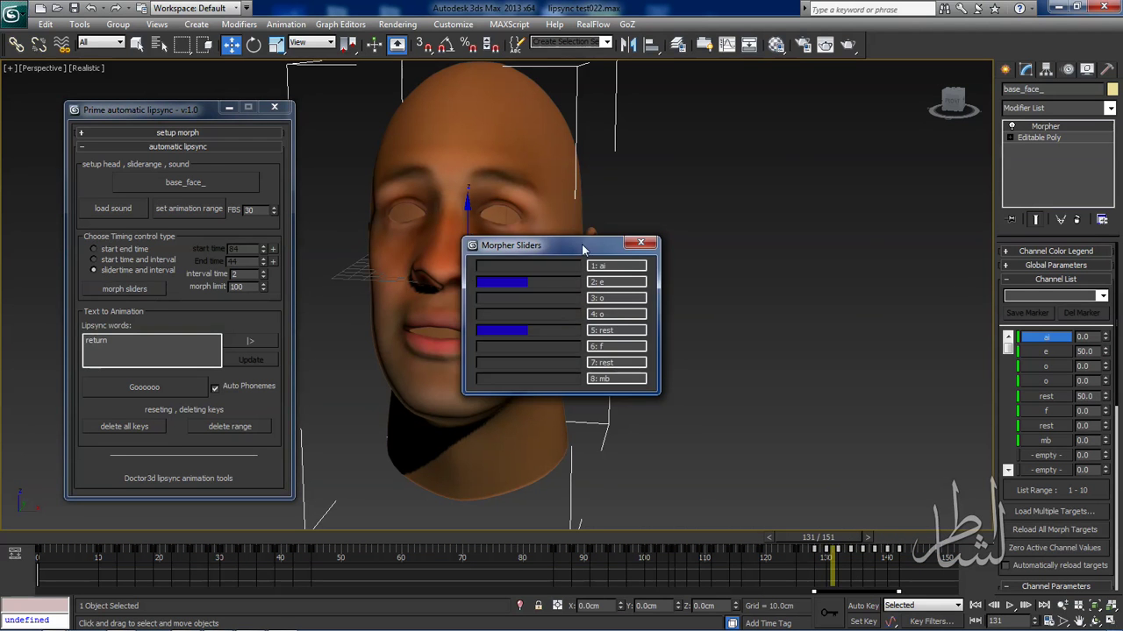
pyautogui.moveTo(526, 246); pyautogui.dragTo(727, 143)
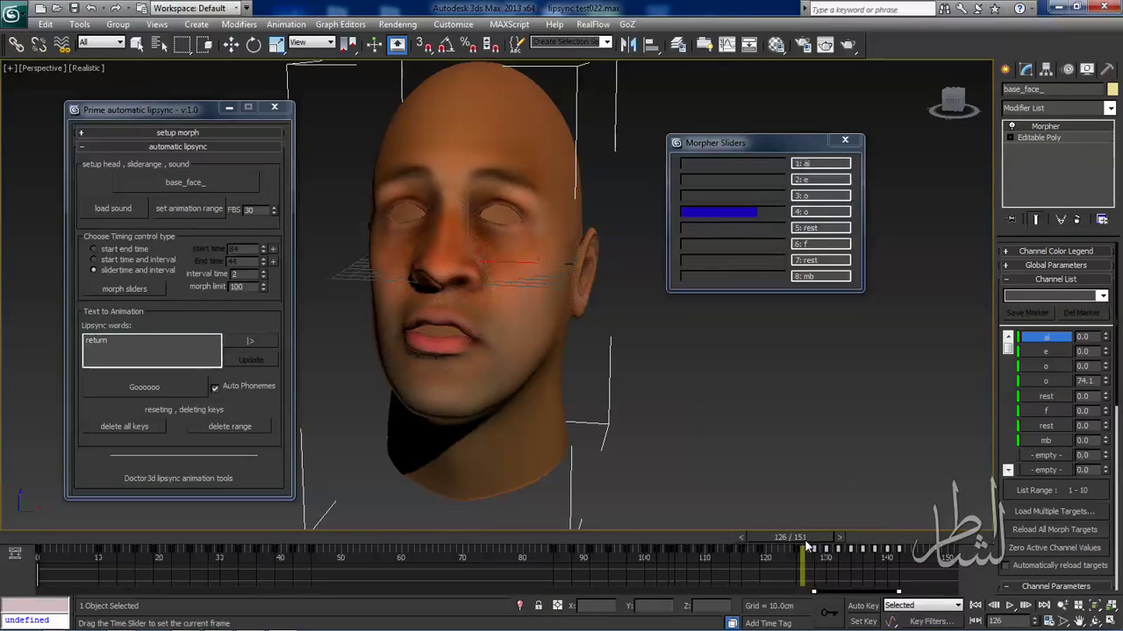
# - Review the return mouth animation and stretch the new keys to about 107%
pyautogui.moveTo(820, 537)
pyautogui.mouseDown()
pyautogui.moveTo(879, 543)
pyautogui.moveTo(798, 550)
pyautogui.moveTo(908, 548)
pyautogui.mouseUp()
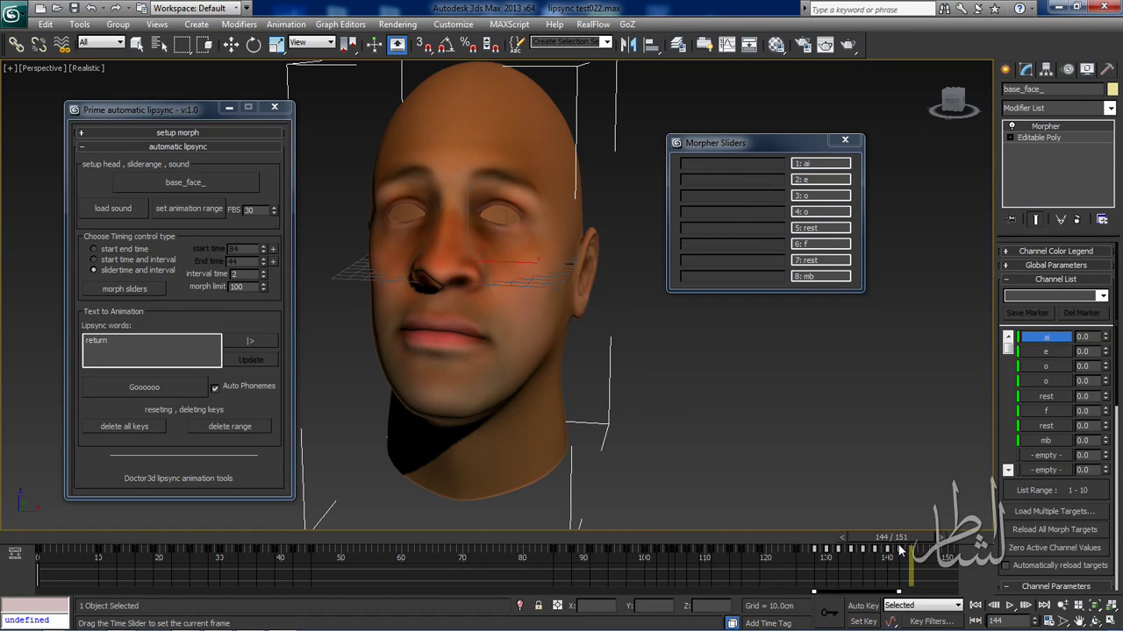
pyautogui.press('w')
pyautogui.moveTo(899, 591); pyautogui.dragTo(903, 592)
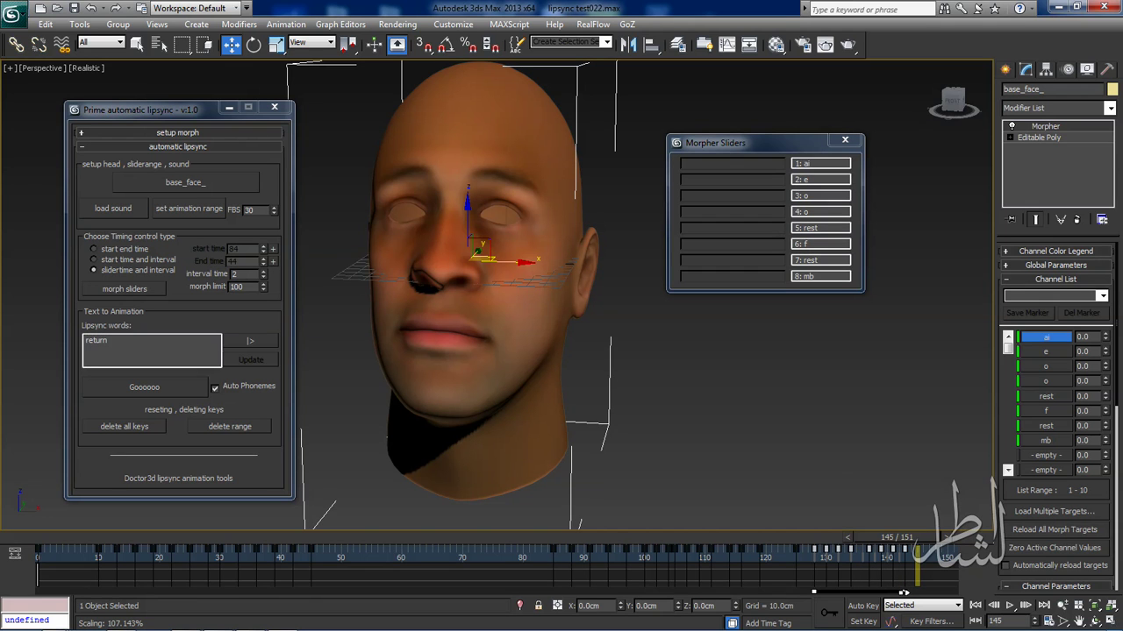
# - Extend the animation time range to 168 frames and step to frame 146
pyautogui.doubleClick(96, 340)
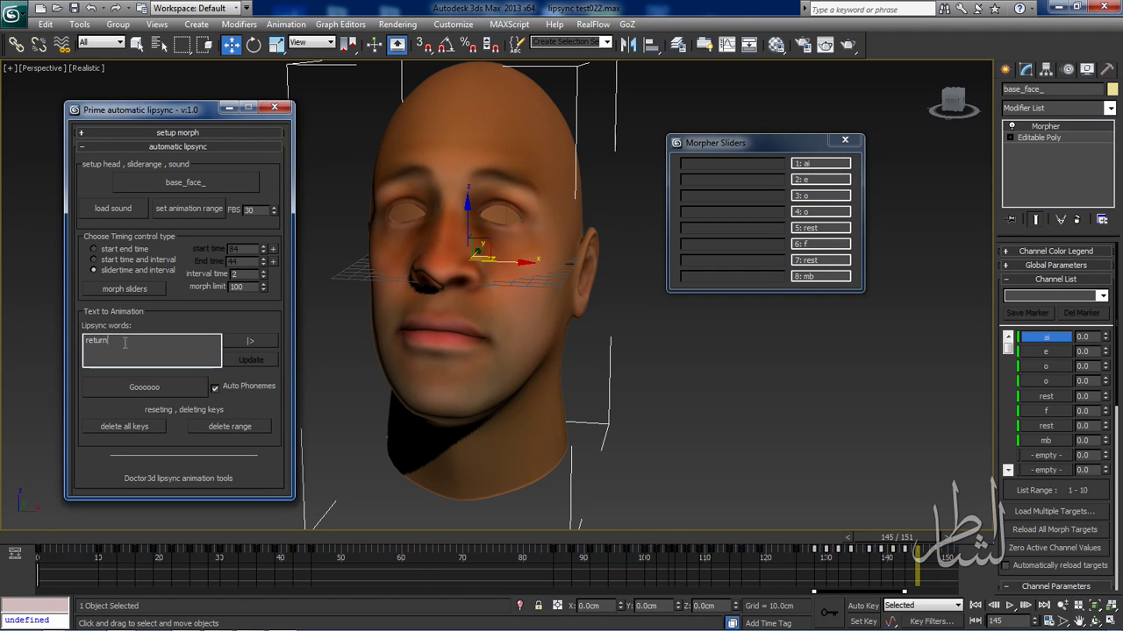
pyautogui.rightClick(935, 576)
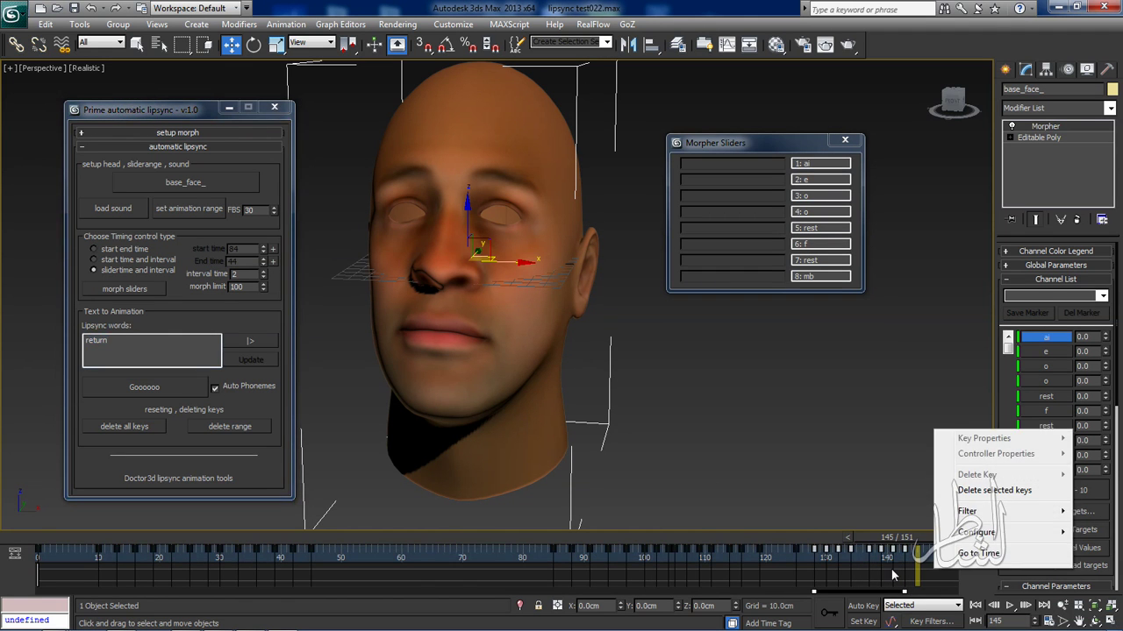
pyautogui.click(912, 561)
pyautogui.rightClick(914, 565)
pyautogui.click(909, 566)
pyautogui.keyDown('ctrl'); pyautogui.keyDown('alt'); pyautogui.moveTo(909, 566); pyautogui.dragTo(822, 547, button='right'); pyautogui.keyUp('alt'); pyautogui.keyUp('ctrl')
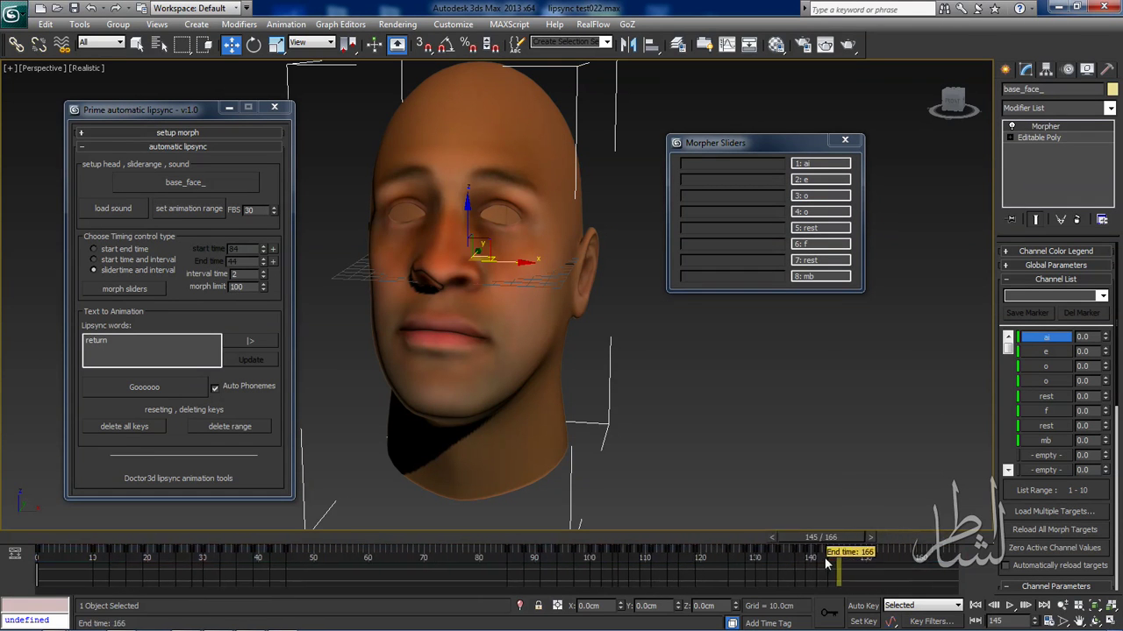
pyautogui.moveTo(822, 547)
pyautogui.mouseDown()
pyautogui.moveTo(789, 544)
pyautogui.moveTo(908, 537)
pyautogui.moveTo(801, 538)
pyautogui.moveTo(817, 538)
pyautogui.mouseUp()
pyautogui.press('w')
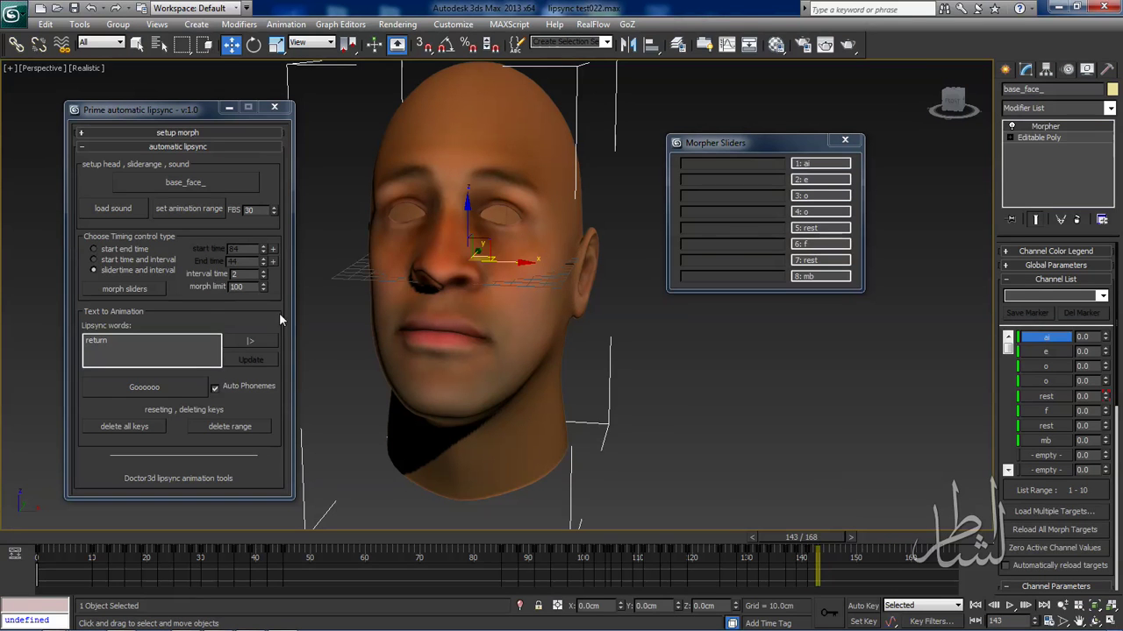
# - Replace 'return' with 'fromtheland', generate its mouth animation, and review it
pyautogui.doubleClick(151, 339)
pyautogui.write('fromtheland')
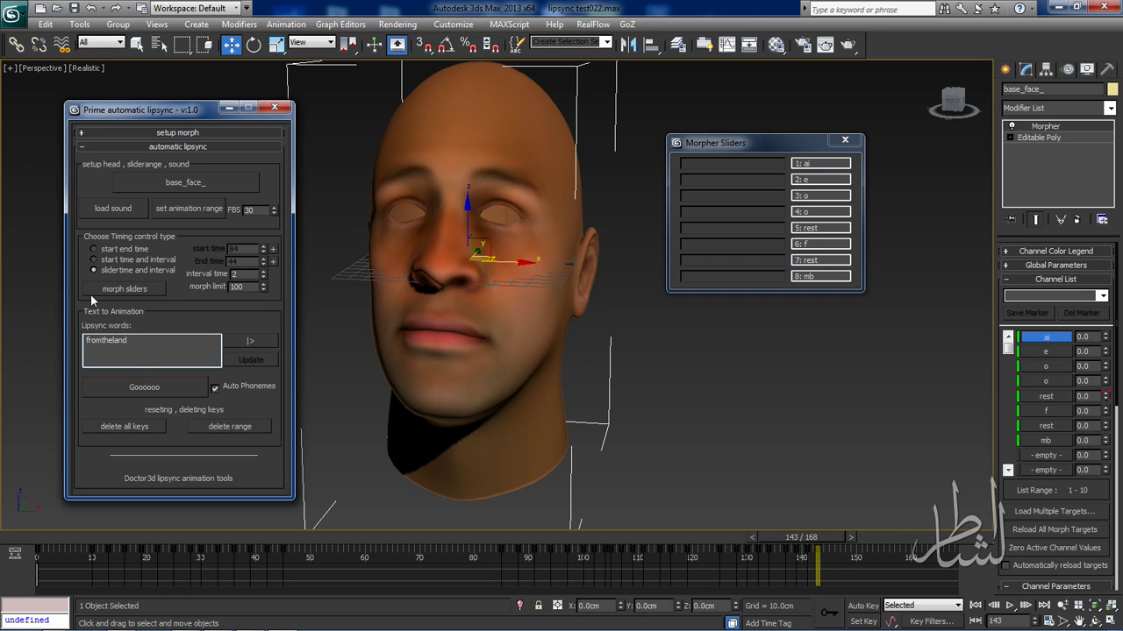
pyautogui.click(147, 387)
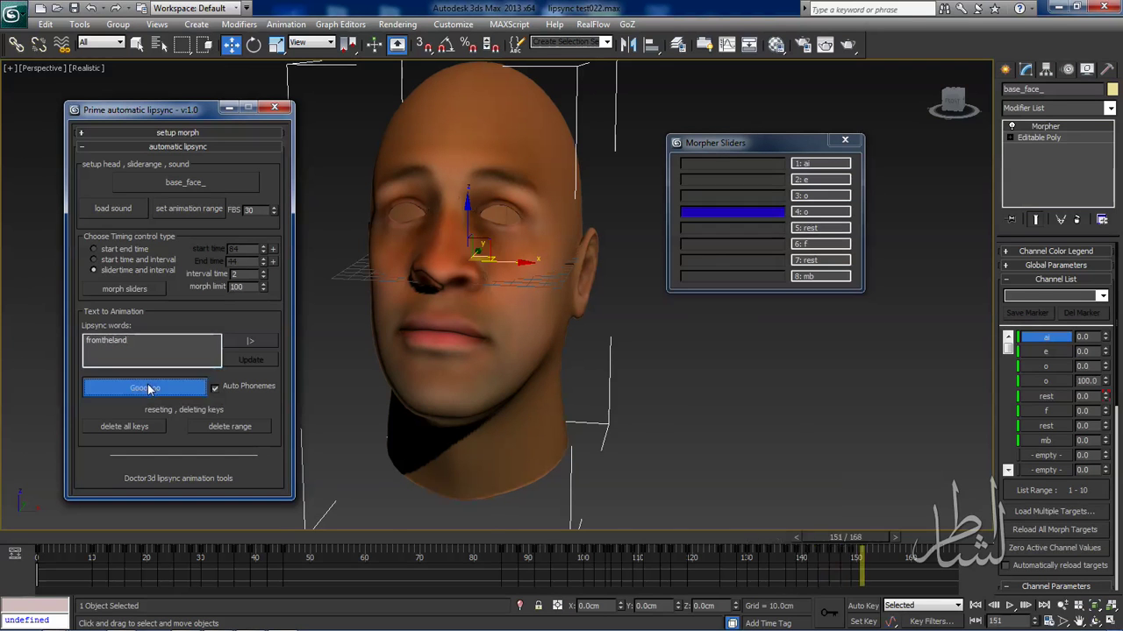
pyautogui.moveTo(810, 540)
pyautogui.mouseDown()
pyautogui.moveTo(928, 543)
pyautogui.moveTo(799, 547)
pyautogui.moveTo(812, 548)
pyautogui.mouseUp()
pyautogui.press('w')
pyautogui.press('w')
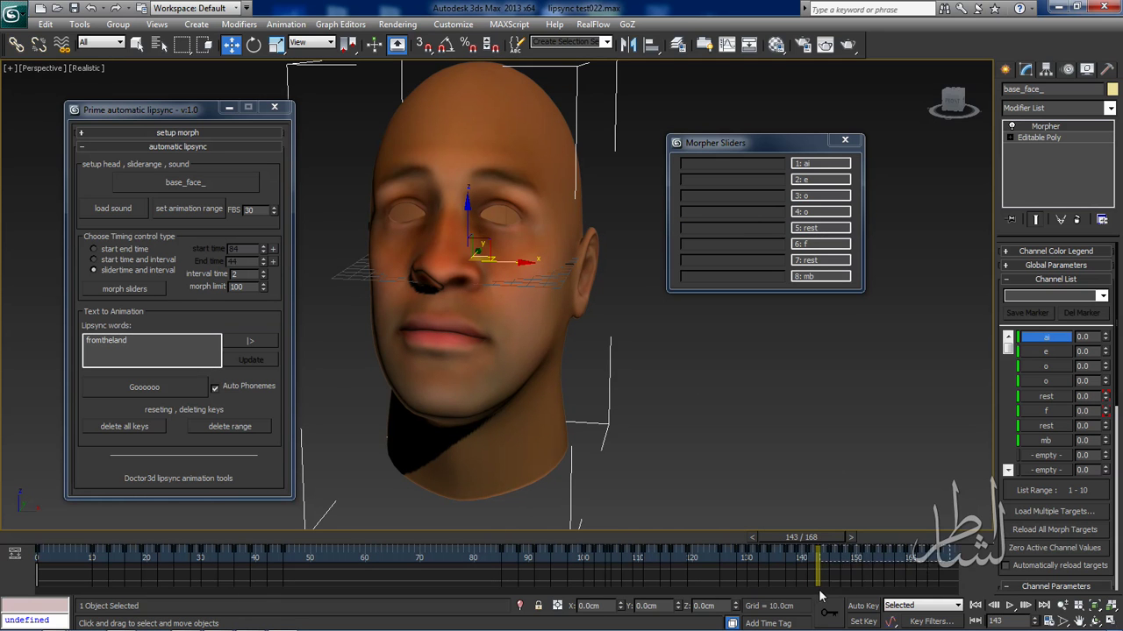
# - Select the new keys between frames 143 and 165 and check the mouth up to frame 162
pyautogui.moveTo(816, 579); pyautogui.dragTo(938, 579)
pyautogui.moveTo(817, 539); pyautogui.dragTo(909, 545)
pyautogui.press('w')
pyautogui.click(912, 549)
pyautogui.moveTo(912, 549); pyautogui.dragTo(921, 548)
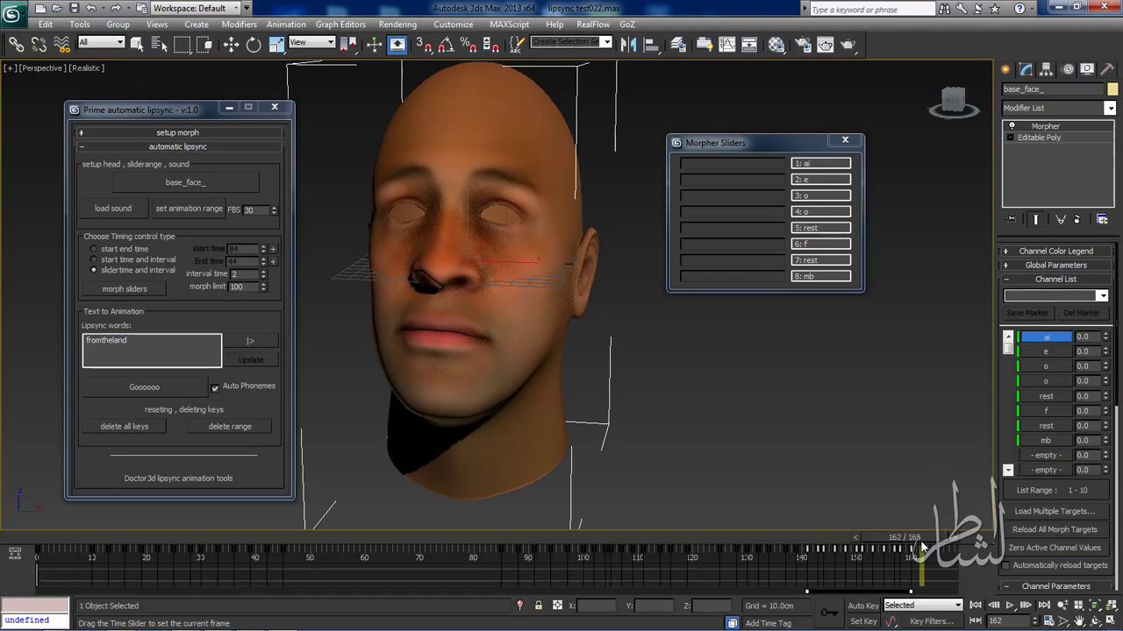
pyautogui.press('w')
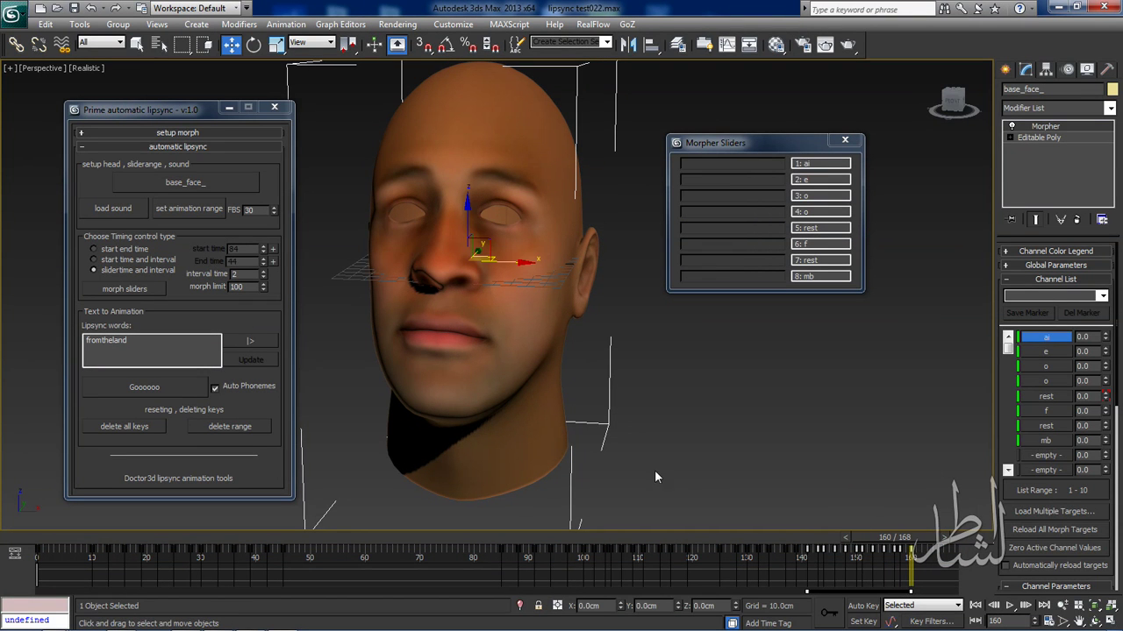
# - Extend the animation range to 199 frames and select 'fromtheland' to replace with 'ofthded'
pyautogui.rightClick(925, 576)
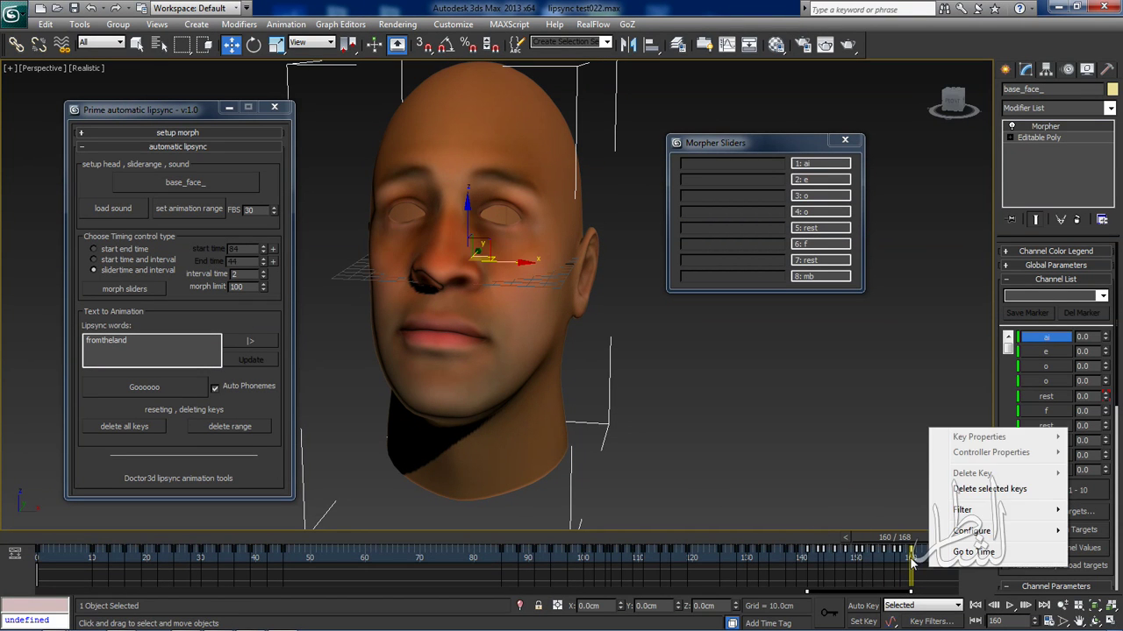
pyautogui.click(909, 566)
pyautogui.keyDown('ctrl'); pyautogui.keyDown('alt'); pyautogui.moveTo(909, 566); pyautogui.dragTo(798, 569, button='right'); pyautogui.keyUp('alt'); pyautogui.keyUp('ctrl')
pyautogui.moveTo(778, 537)
pyautogui.mouseDown()
pyautogui.moveTo(797, 541)
pyautogui.moveTo(758, 541)
pyautogui.moveTo(853, 545)
pyautogui.moveTo(772, 547)
pyautogui.moveTo(866, 558)
pyautogui.moveTo(775, 562)
pyautogui.mouseUp()
pyautogui.press('w')
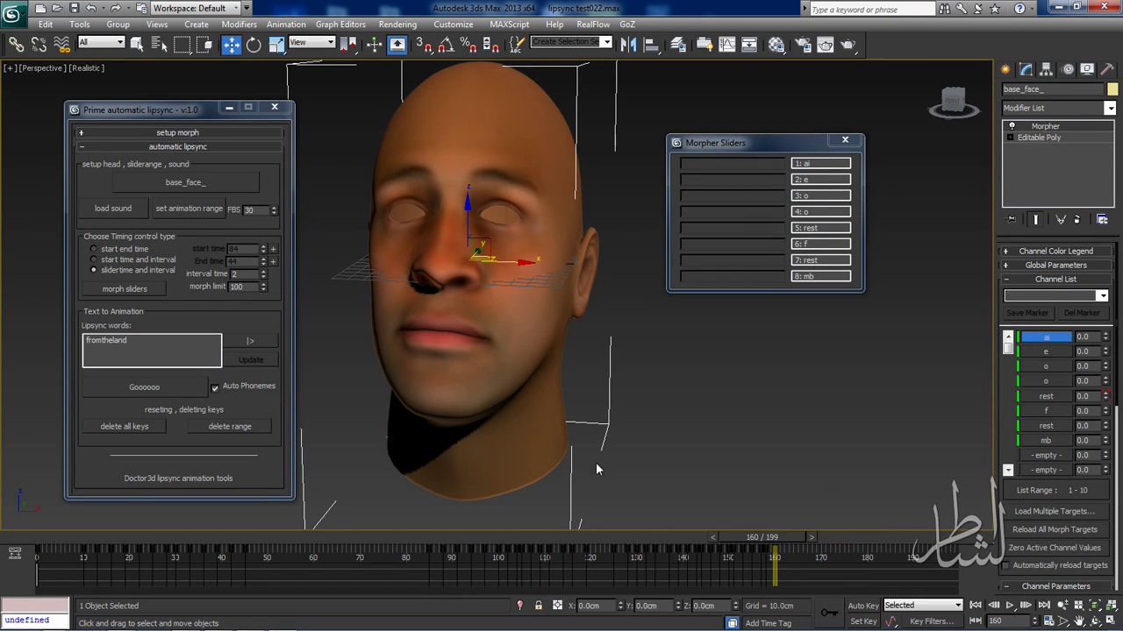
pyautogui.moveTo(202, 355); pyautogui.dragTo(17, 344)
pyautogui.write('ofthded')
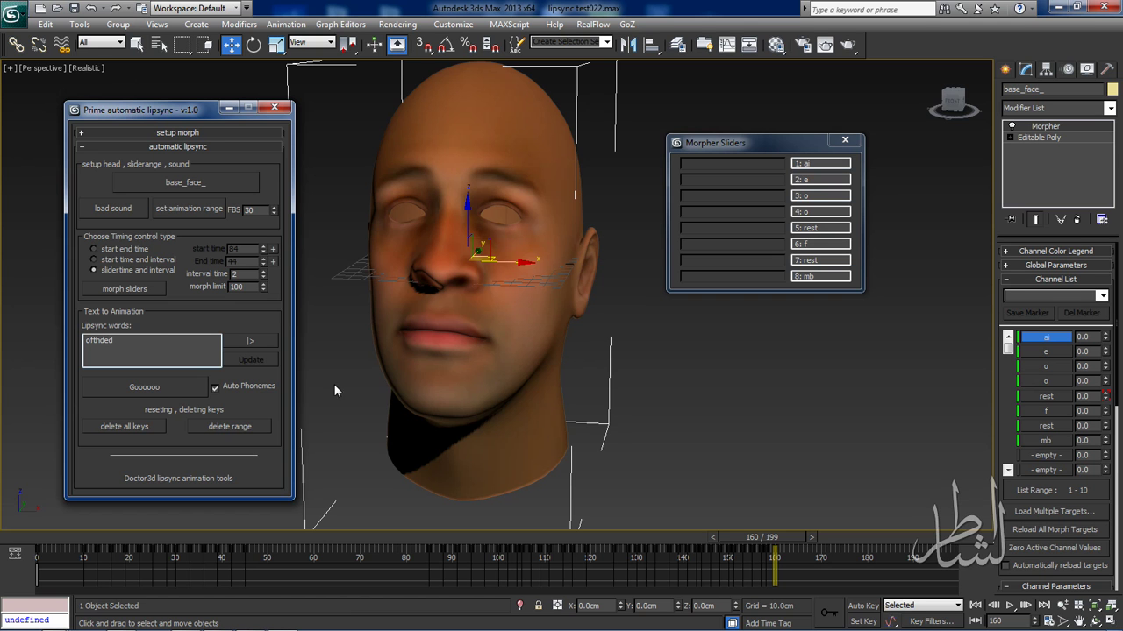
# - Generate lip animation for 'ofthded' and scrub through the new mouth keys
pyautogui.click(165, 390)
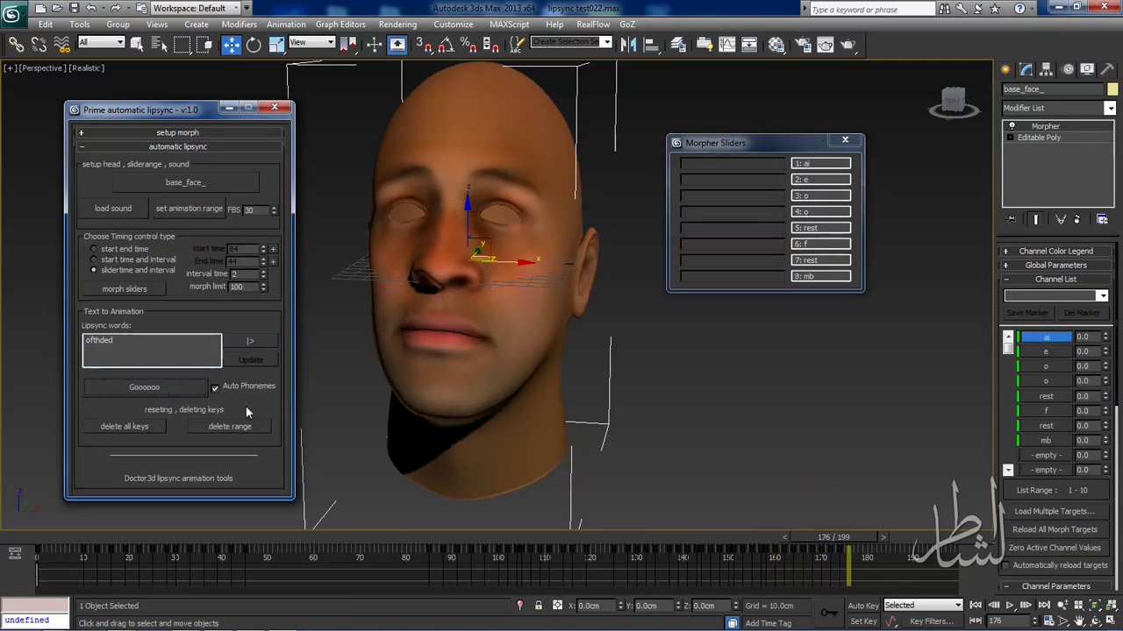
pyautogui.moveTo(754, 538); pyautogui.dragTo(870, 553)
pyautogui.press('w')
# - Extend the animation range to 274 frames and play the whole lipsync from the start
pyautogui.rightClick(884, 566)
pyautogui.press('Escape')
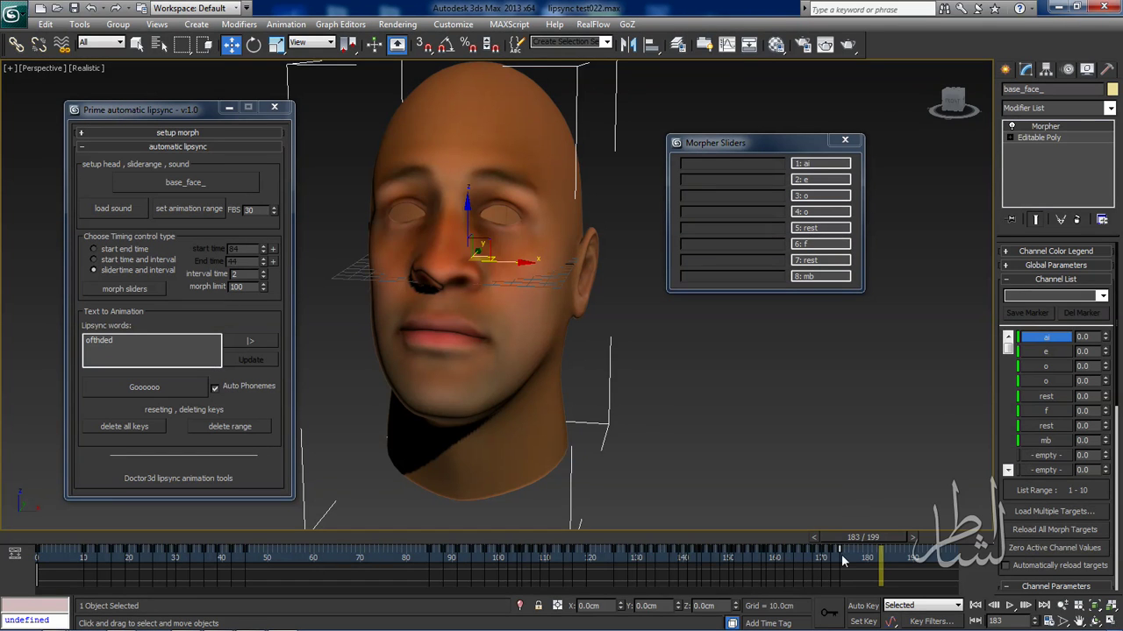
pyautogui.keyDown('ctrl'); pyautogui.keyDown('alt'); pyautogui.moveTo(873, 559); pyautogui.dragTo(529, 561, button='right'); pyautogui.keyUp('alt'); pyautogui.keyUp('ctrl')
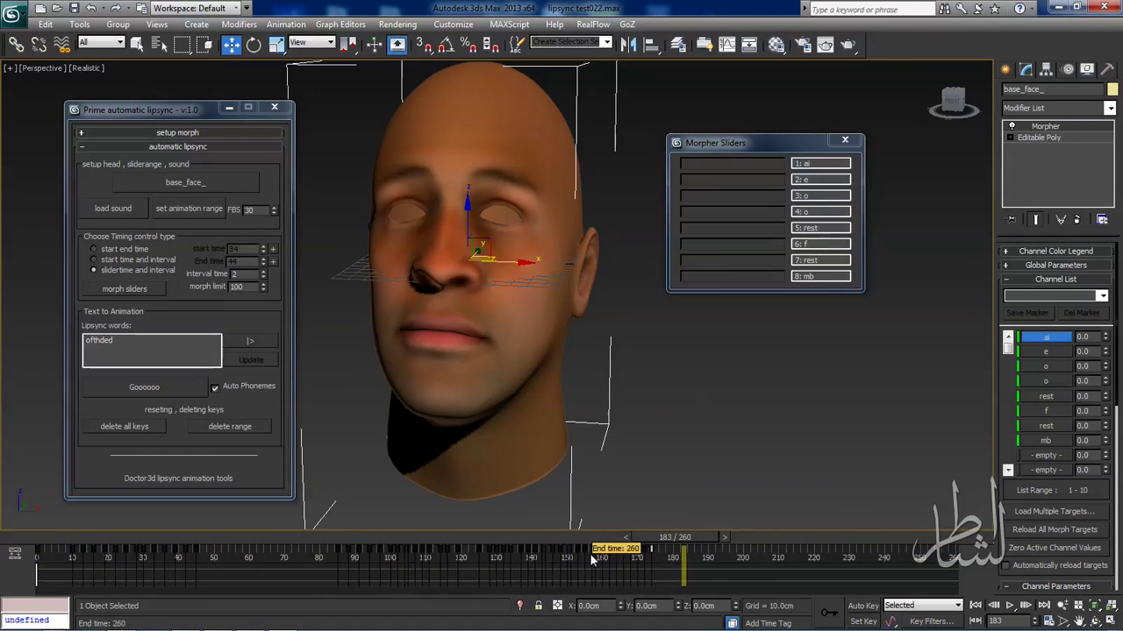
pyautogui.click(974, 605)
pyautogui.click(1010, 605)
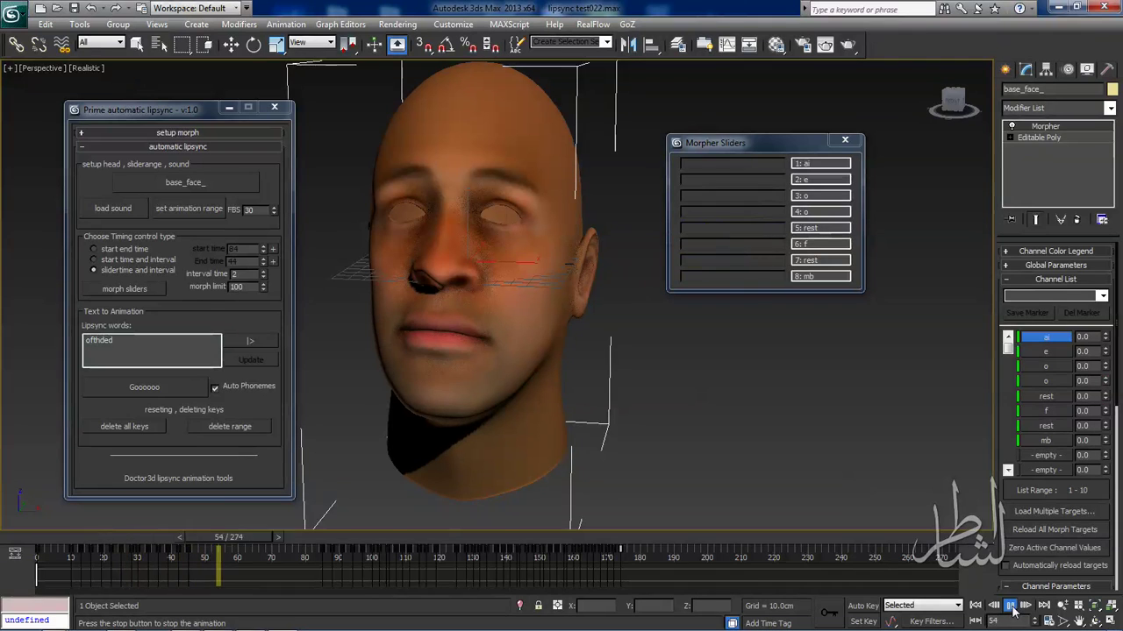